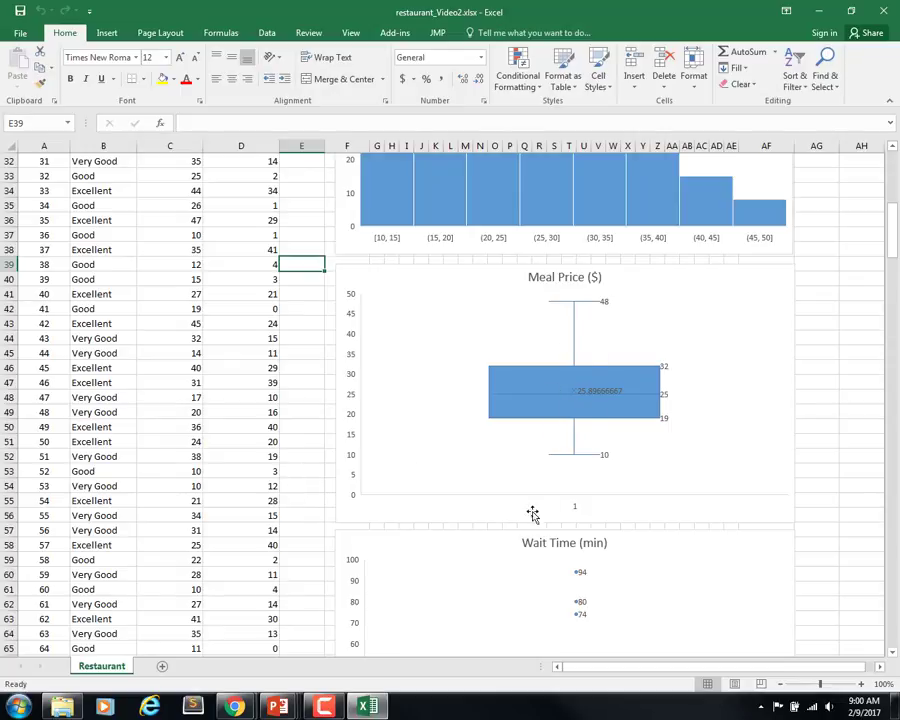
Create a PivotTable from the restaurant data range A1:D301 and place it on a new worksheet.
scroll(482, 428, "up", 10)
scroll(482, 428, "down", 15)
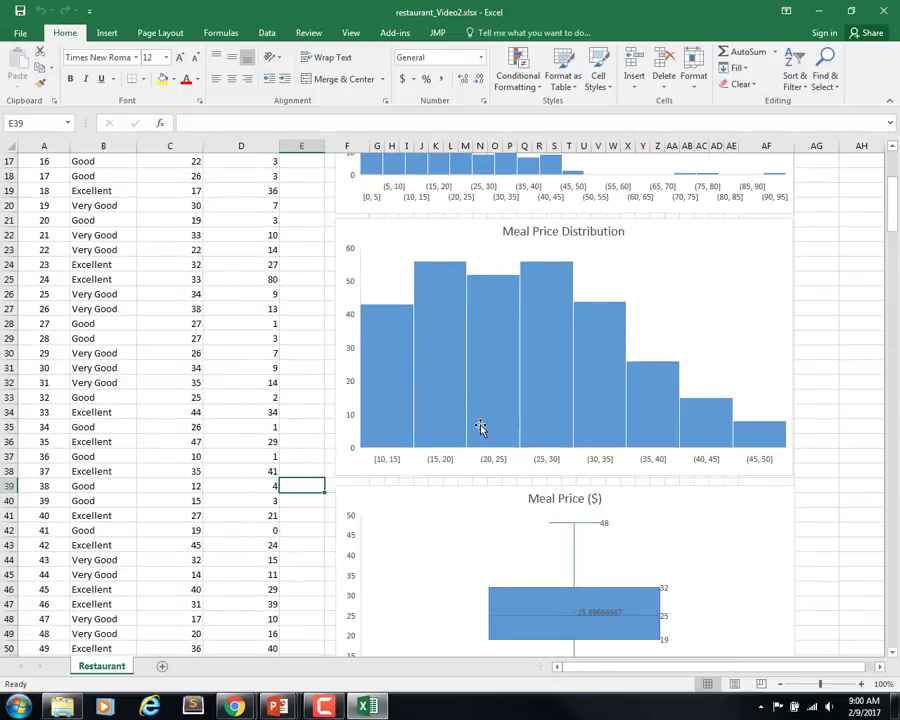
scroll(479, 428, "up", 7)
scroll(479, 428, "up", 8)
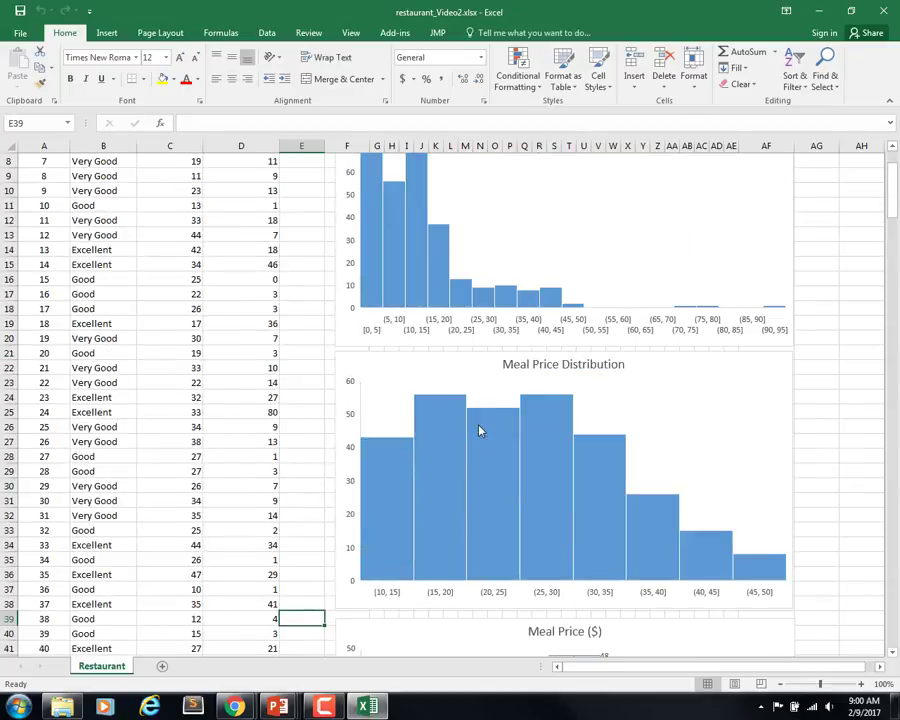
left_click(47, 163)
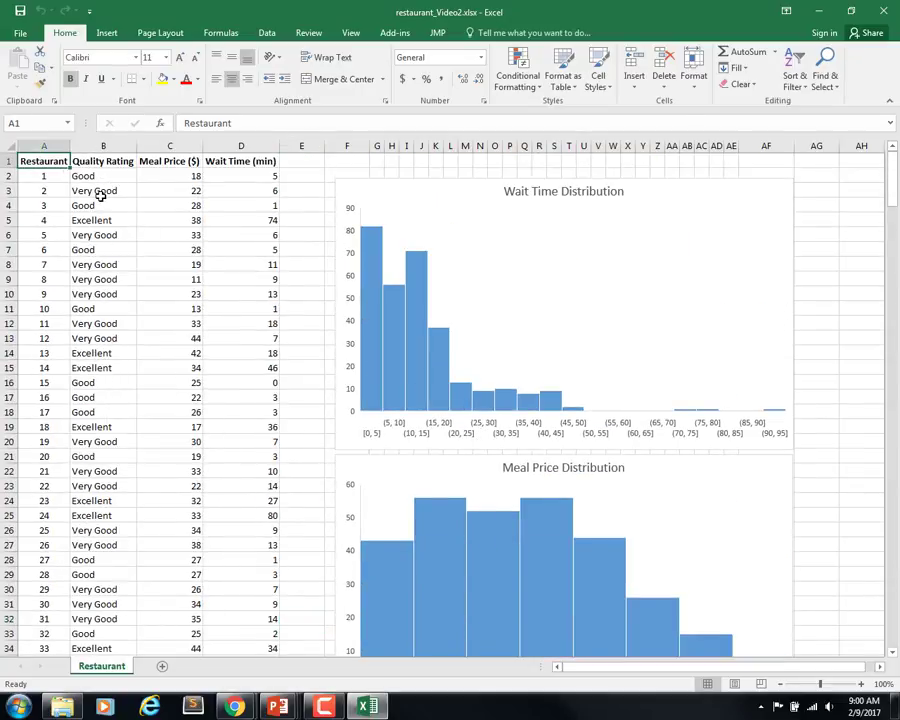
left_click(111, 34)
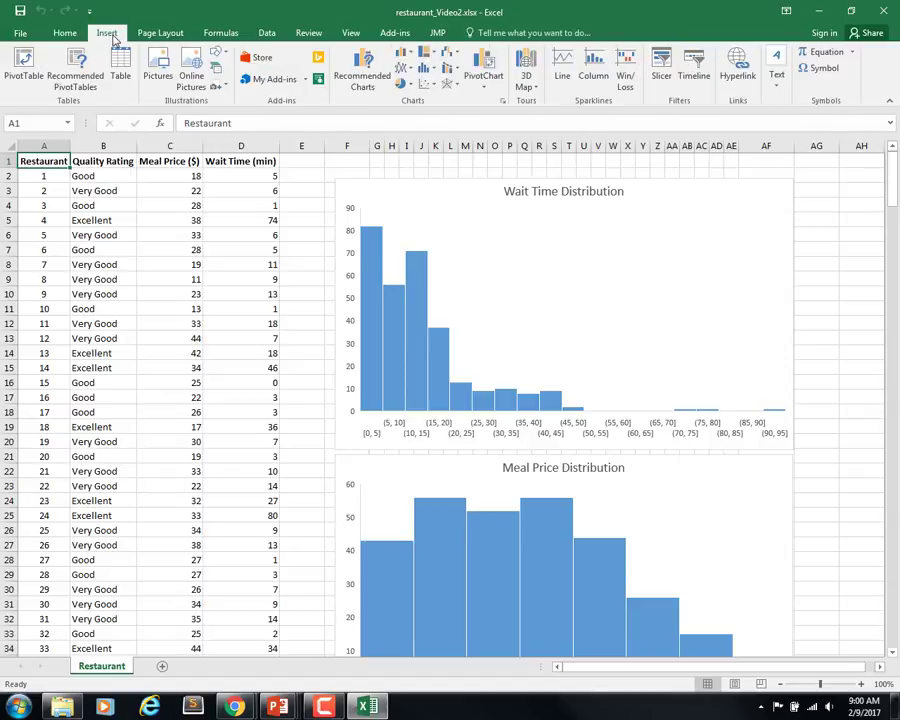
left_click(22, 68)
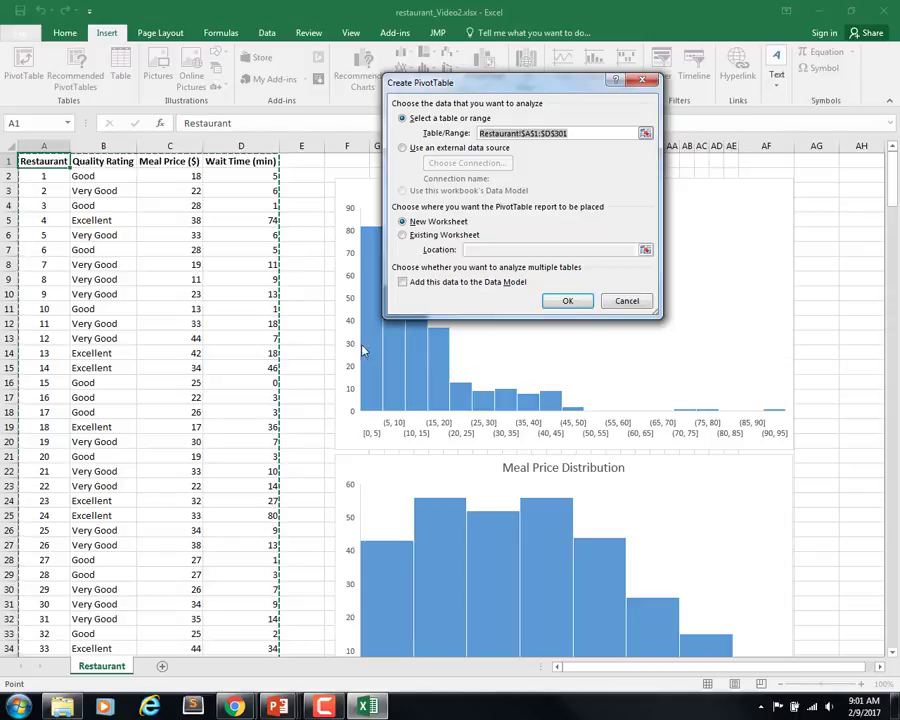
left_click(568, 301)
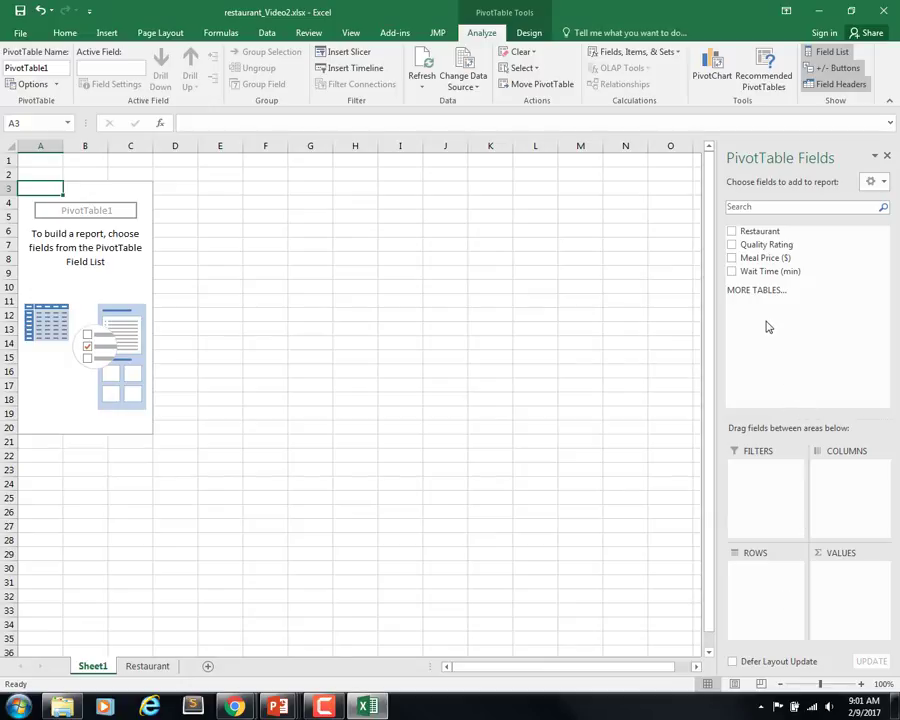
Add the Restaurant field to the values area of the new PivotTable.
left_click_drag(742, 233, 858, 575)
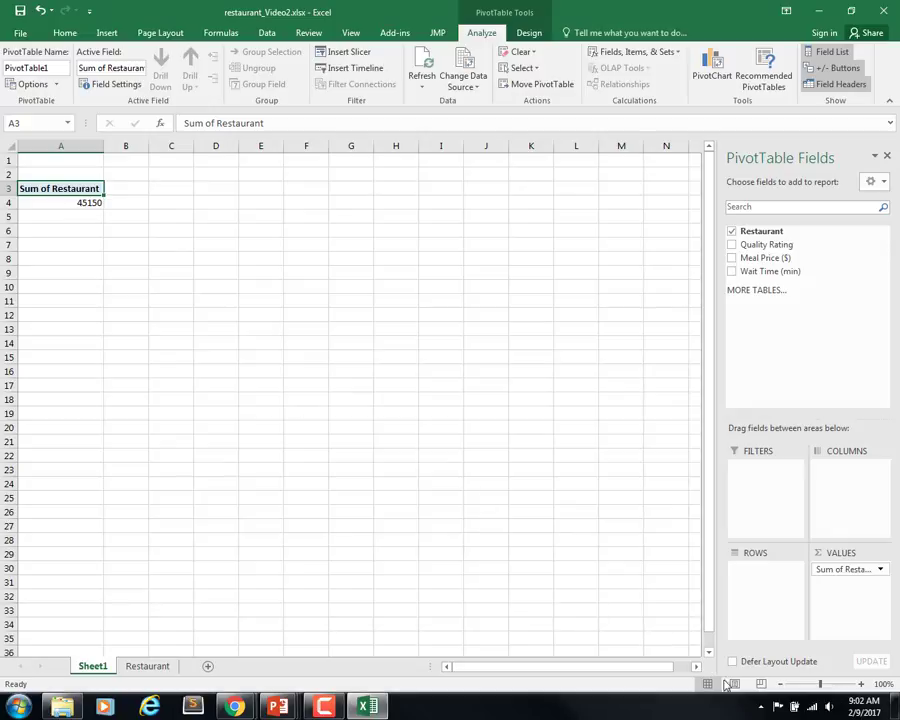
left_click(861, 684)
left_click(861, 684)
left_click(861, 684)
left_click(861, 684)
left_click(861, 684)
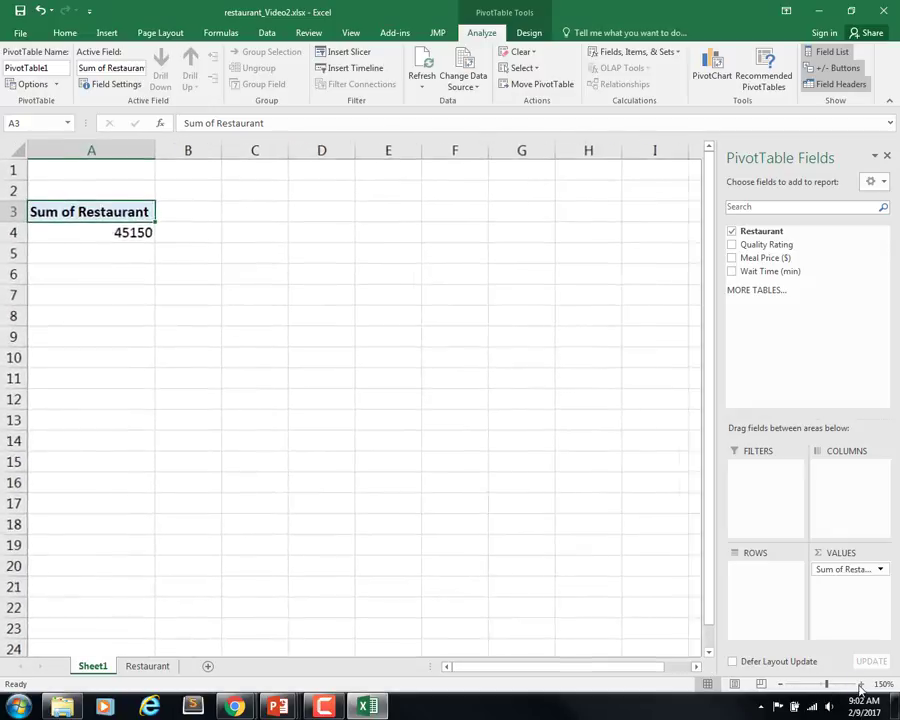
left_click(861, 684)
left_click(861, 684)
mouse_move(156, 248)
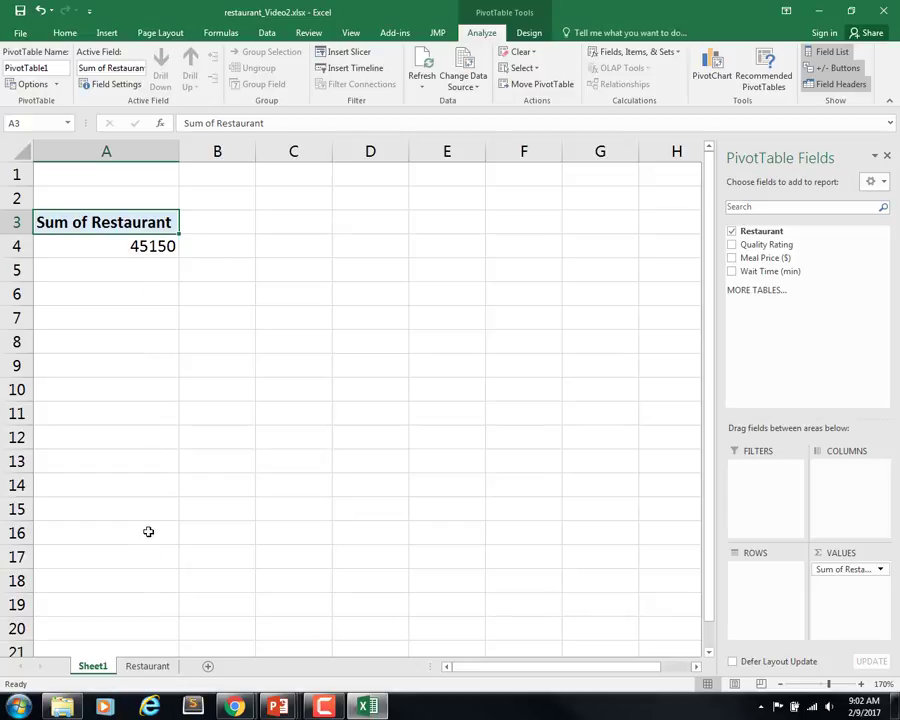
Change the Restaurant value field on Sheet1 so that it is summarized by Count.
left_click(148, 667)
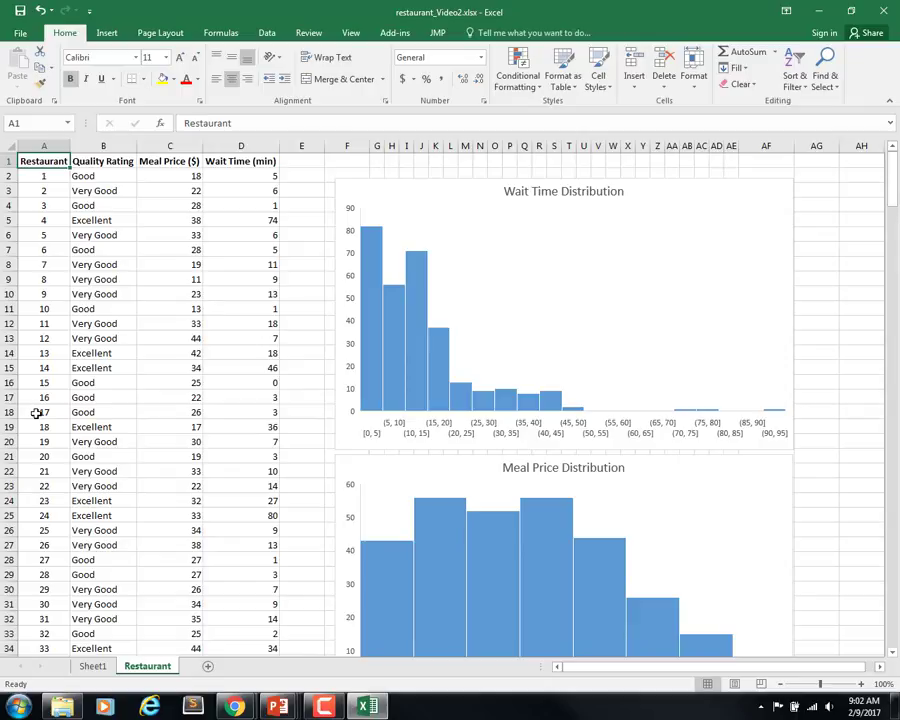
left_click(92, 666)
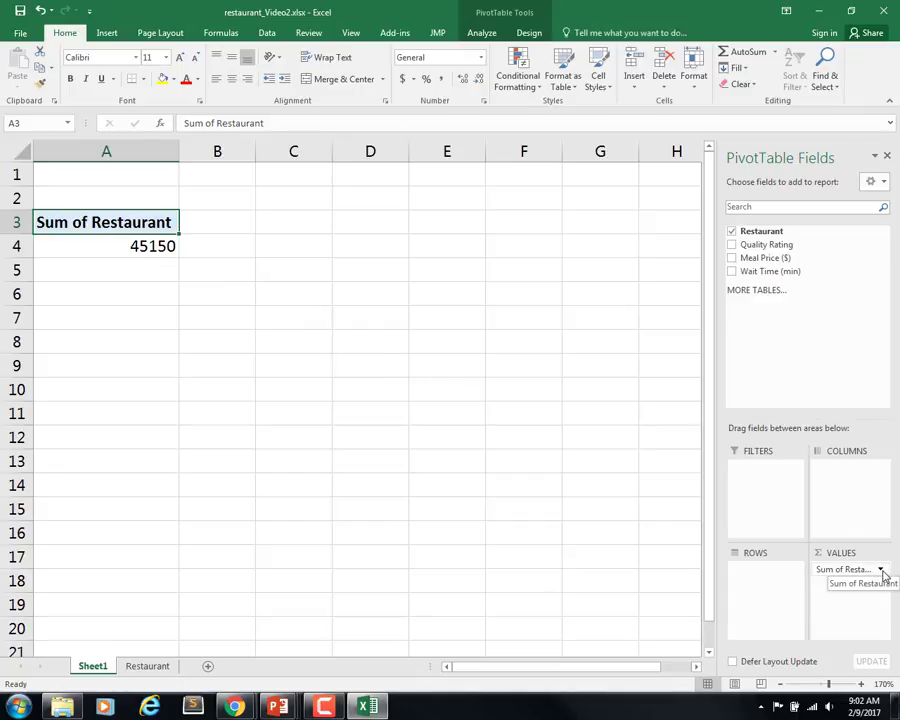
left_click(881, 570)
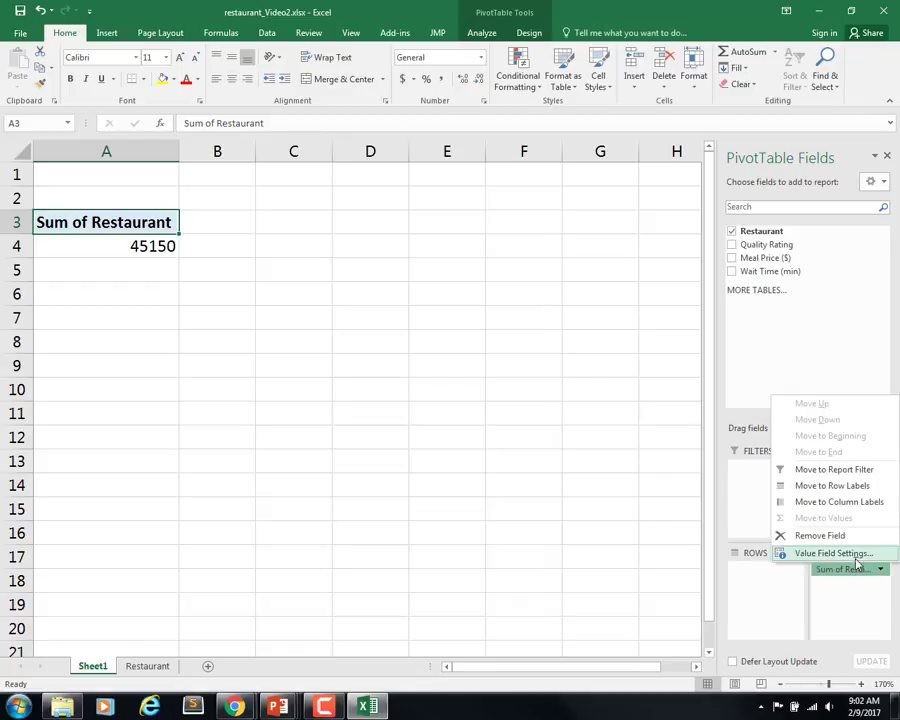
left_click(852, 554)
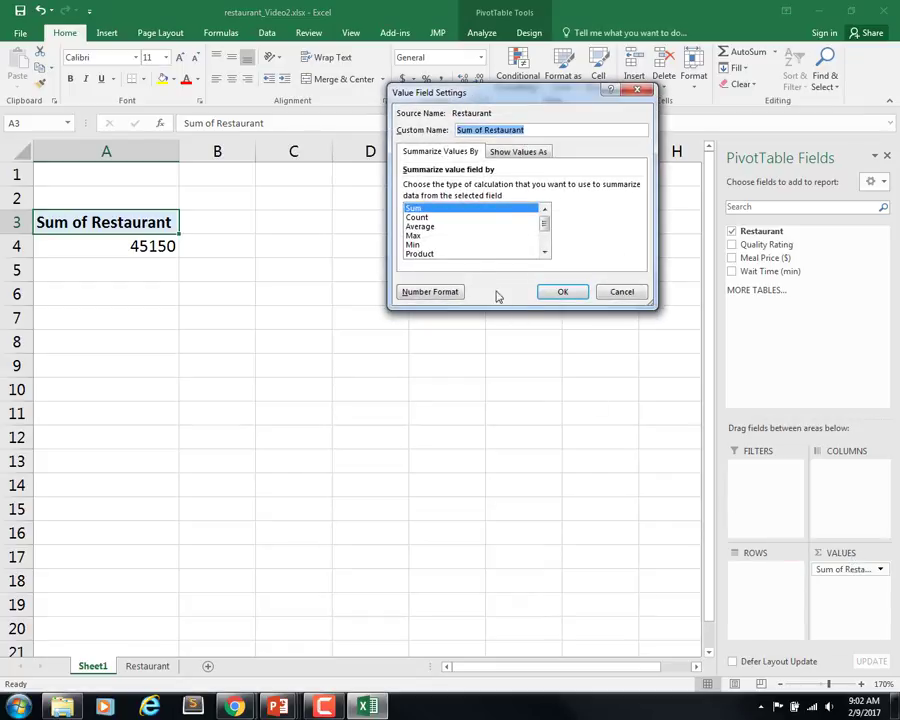
left_click(419, 219)
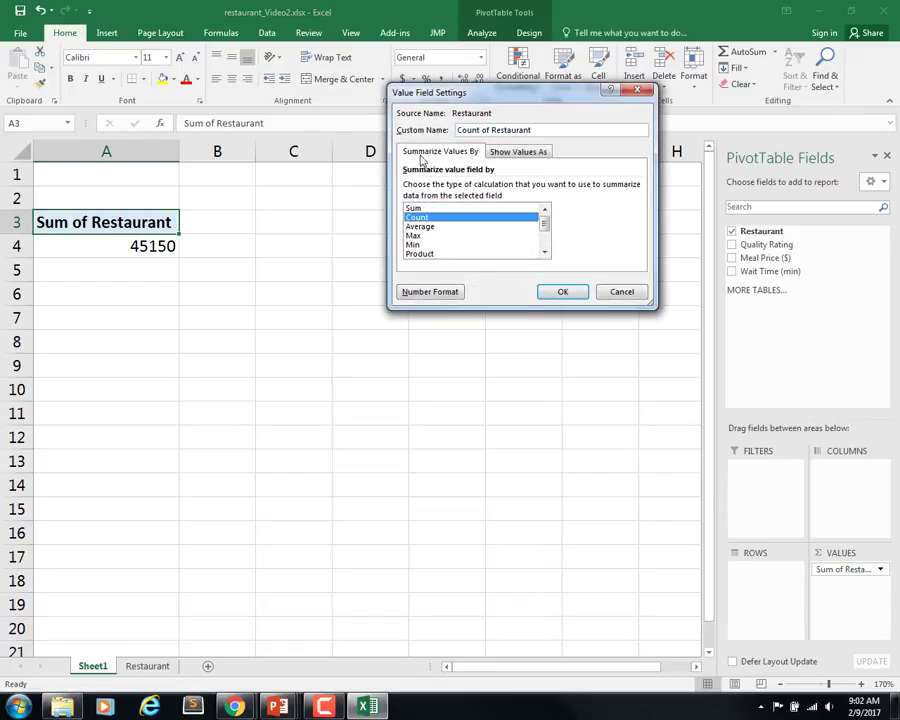
left_click(551, 294)
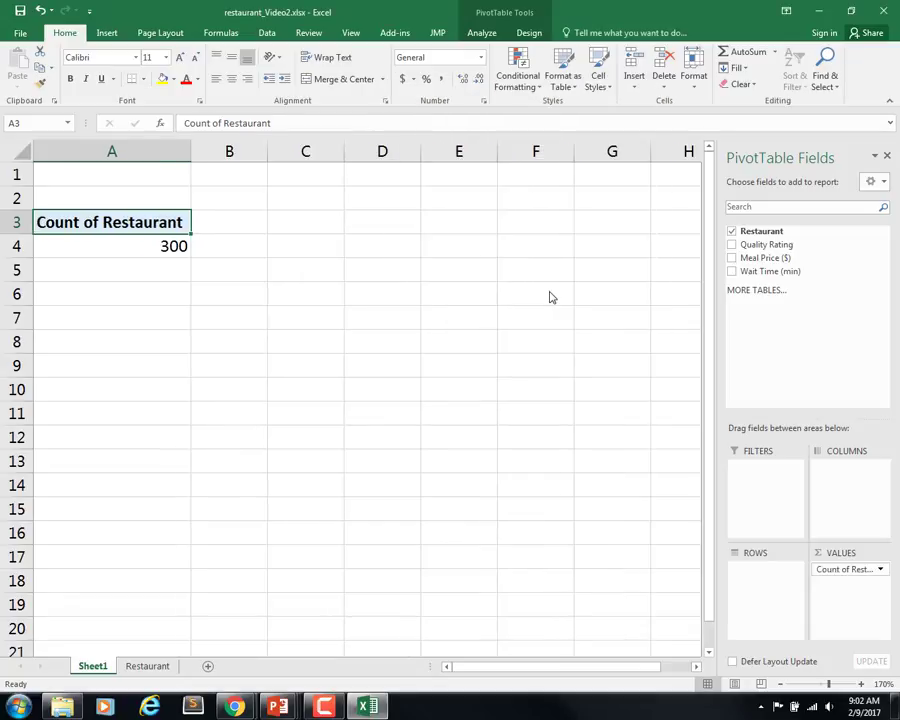
Group the PivotTable rows by Quality Rating and move the Excellent row below Very Good.
left_click(157, 248)
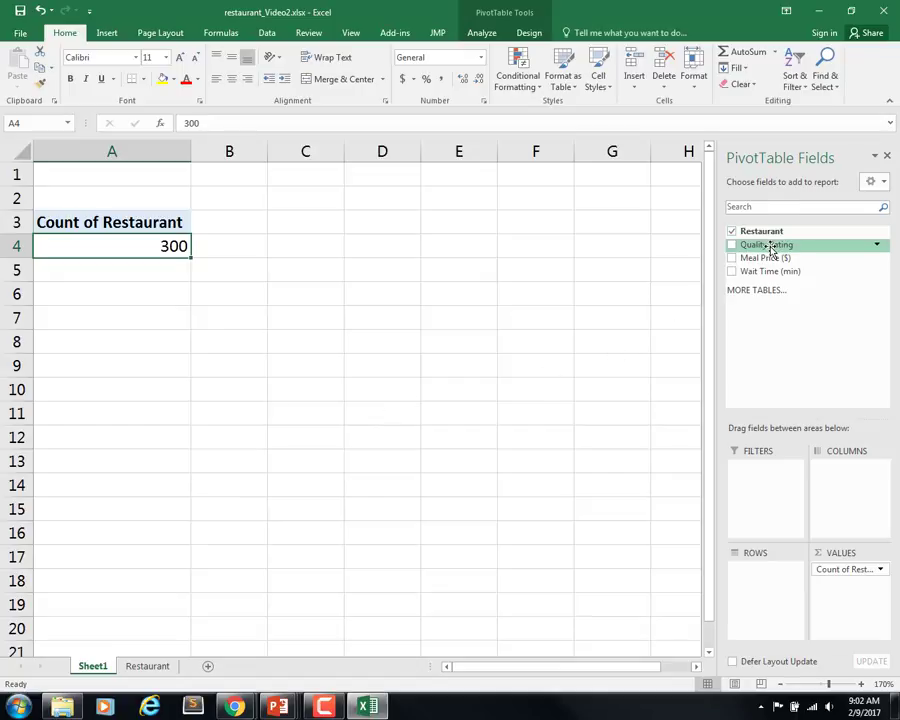
left_click_drag(771, 247, 766, 574)
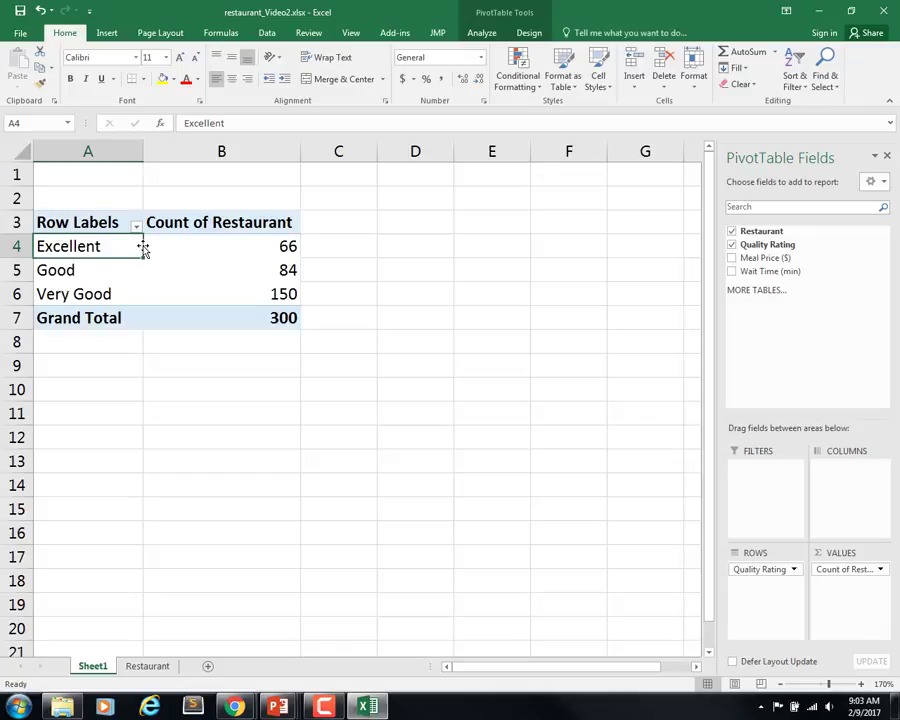
left_click_drag(143, 250, 139, 301)
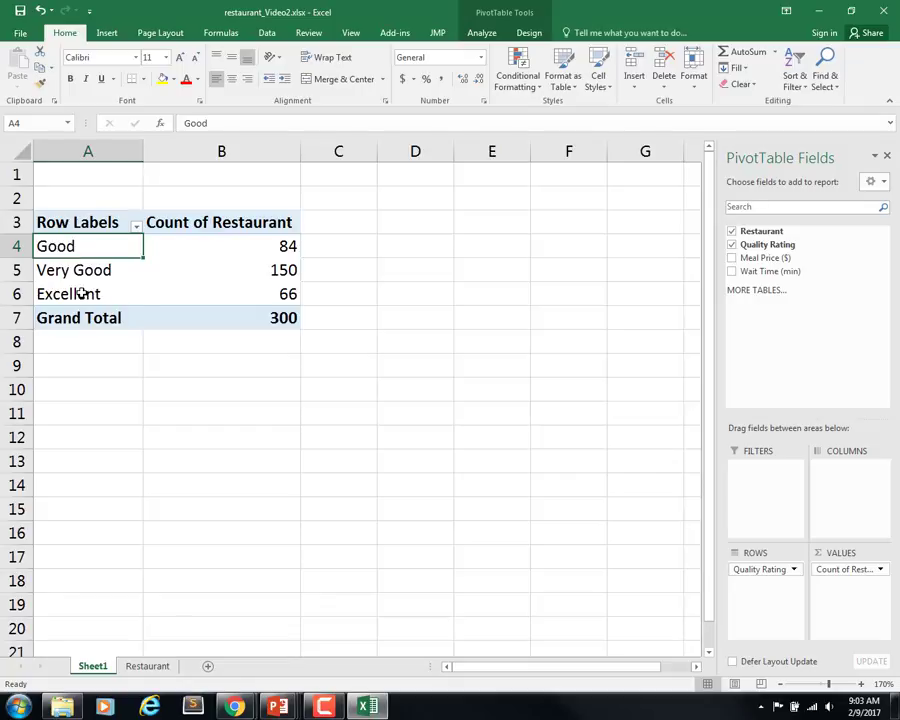
Break down the restaurant counts by adding Meal Price ($) as the PivotTable's column field.
mouse_move(160, 274)
mouse_move(98, 245)
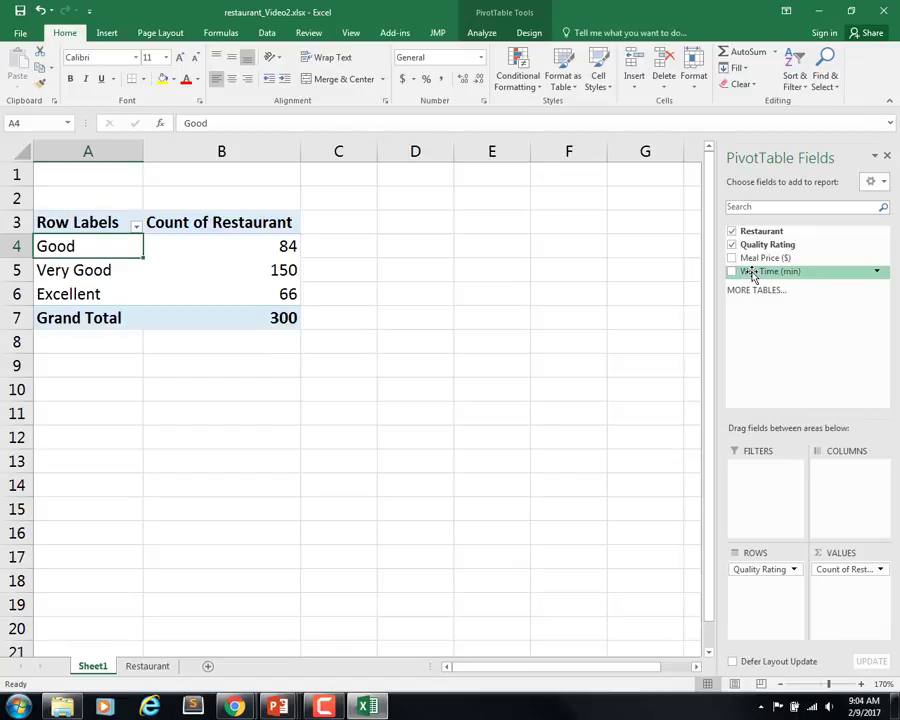
left_click_drag(755, 262, 850, 476)
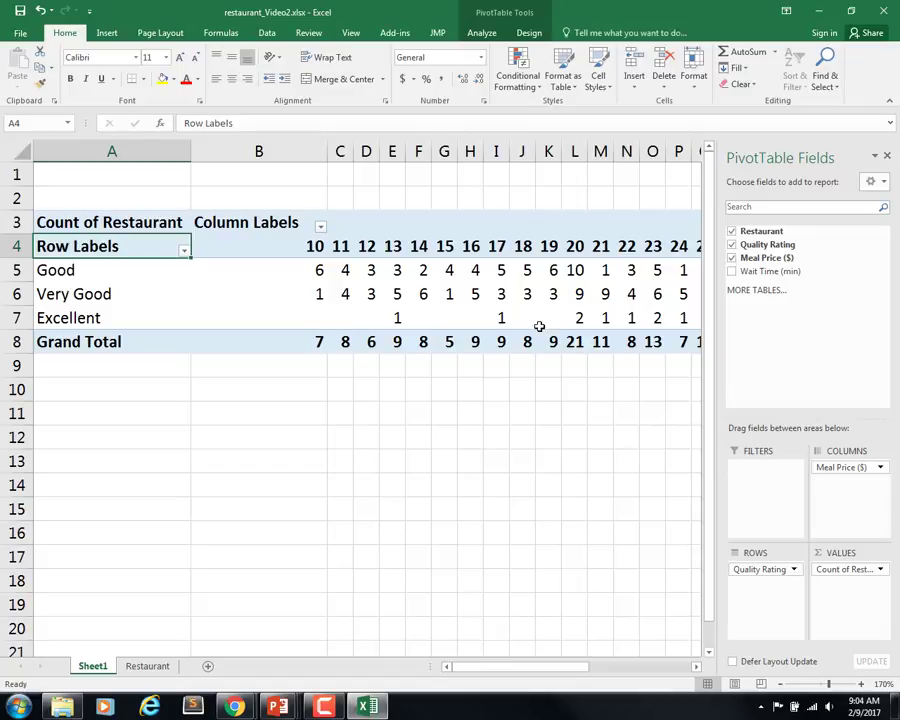
mouse_move(460, 306)
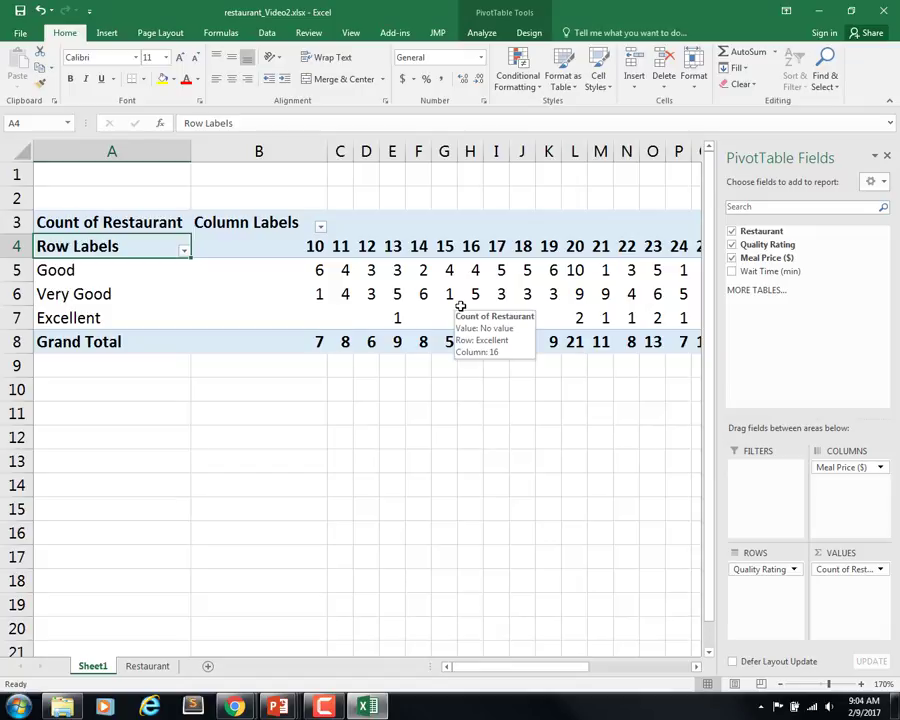
Examine the meal price column headings in row 4, from 10 up to about 25 and back.
left_click(313, 245)
mouse_move(396, 310)
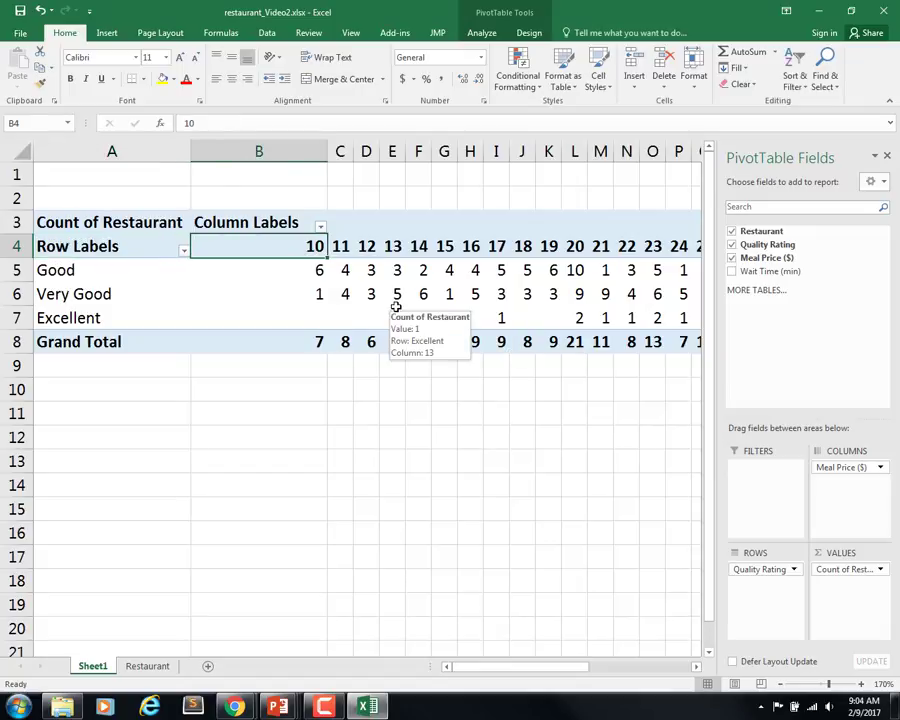
key("Right")
key("Right")
key("Right")
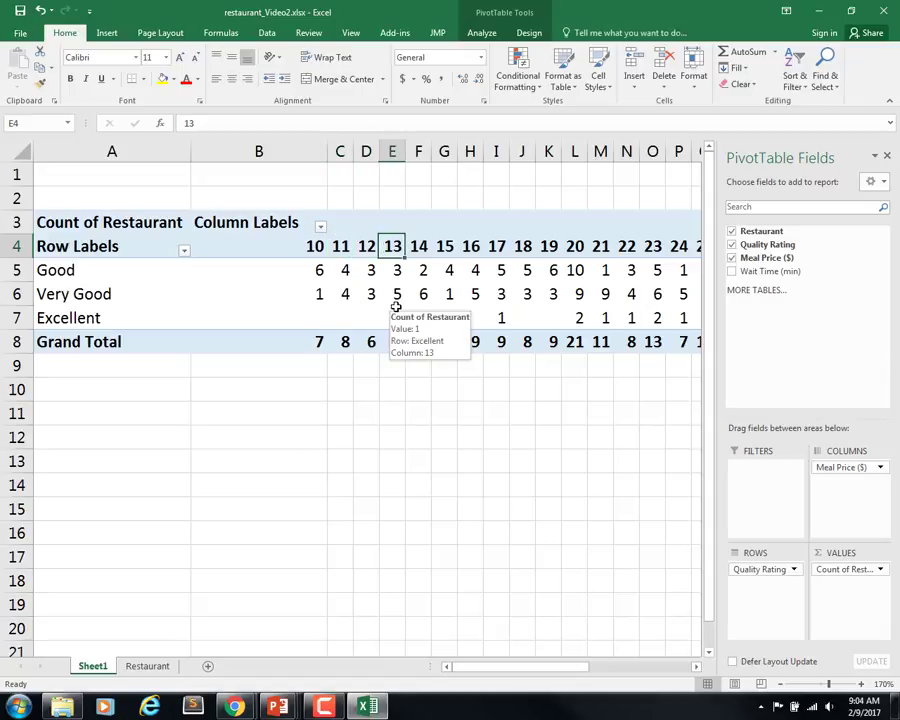
key("Left")
key("Left")
key("Left")
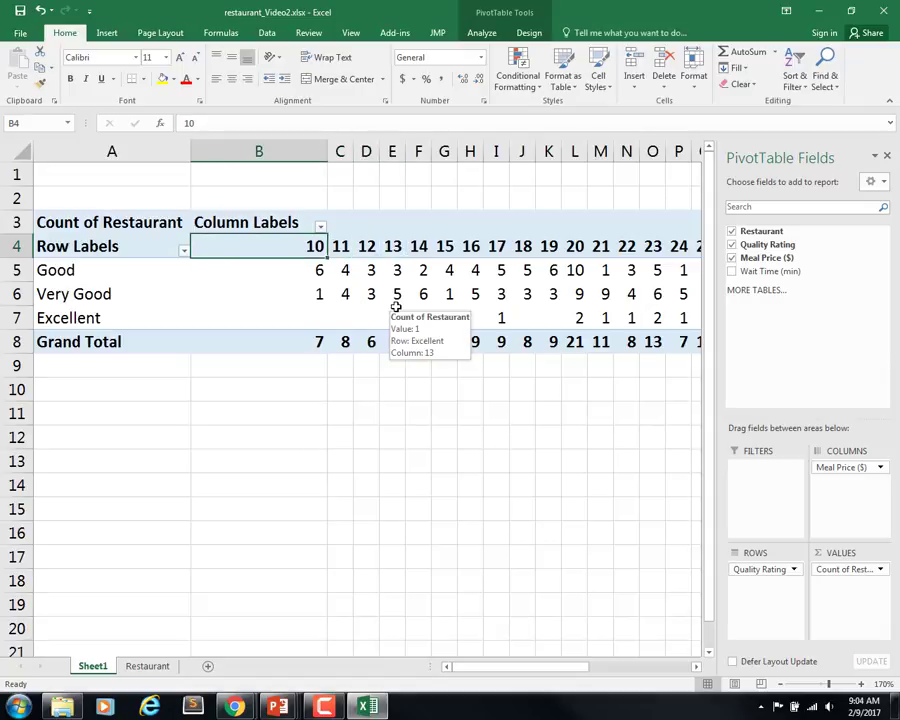
key("Right")
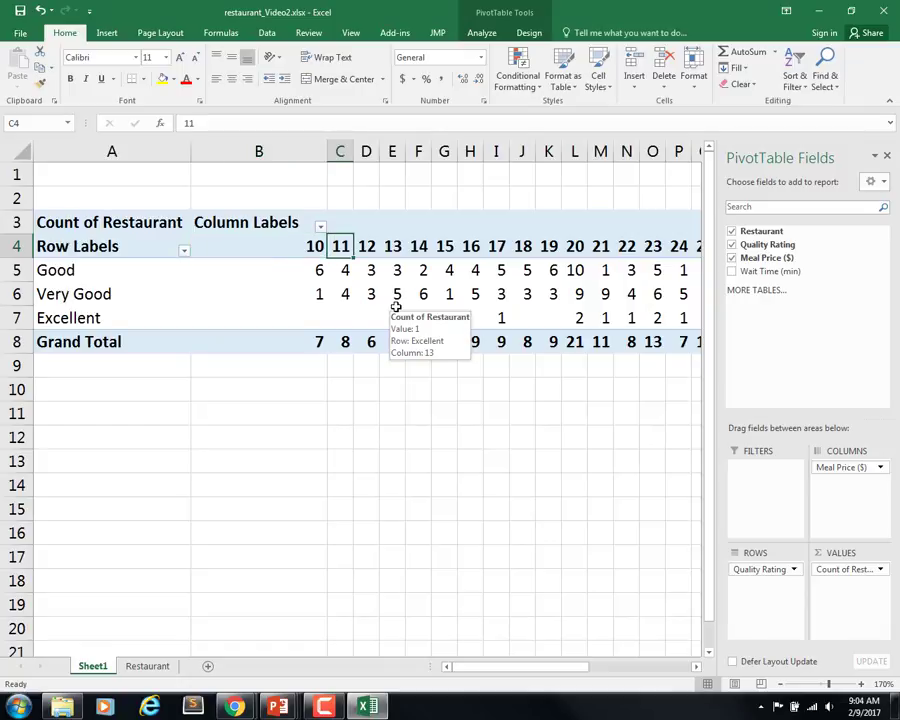
key("Right")
key("Right")
key("Right")
key("Right")
key("Right")
key("Right")
key("Right")
key("Right")
key("Right")
key("Right")
key("Right")
key("Right")
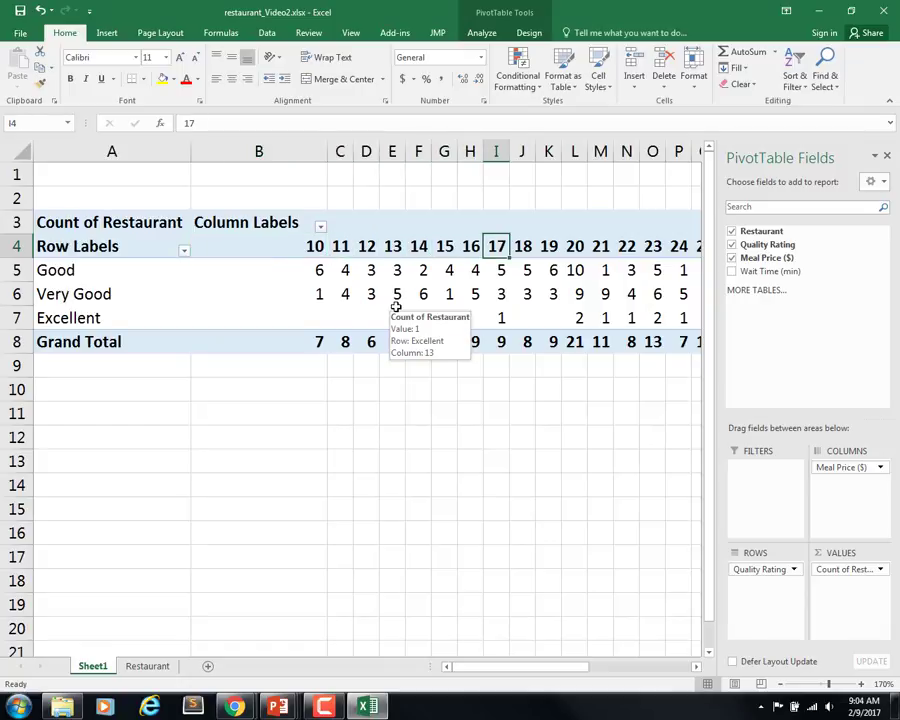
key("Right")
key("Right")
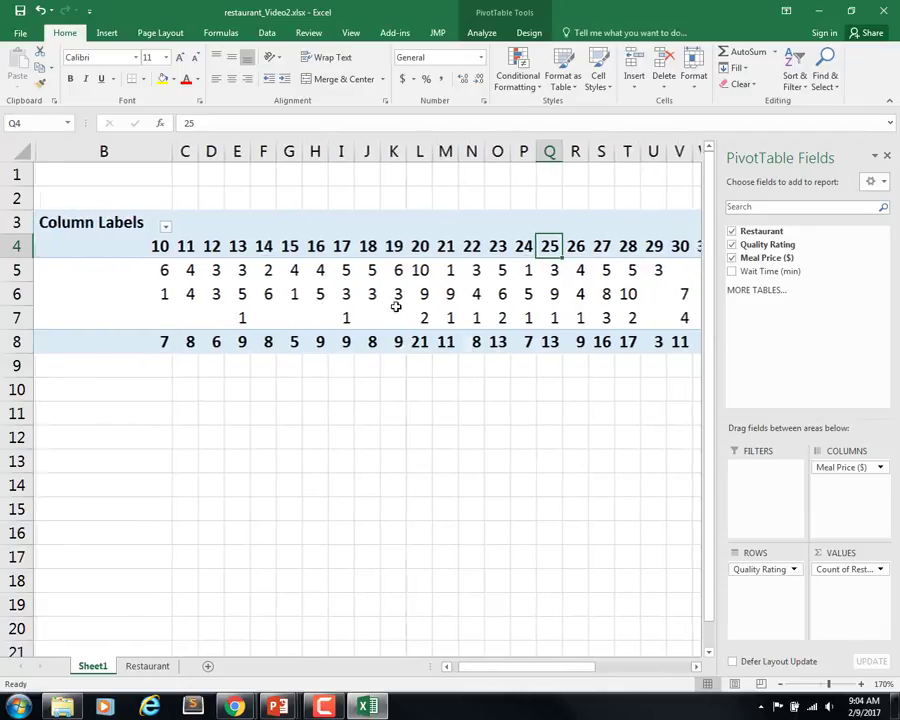
key("Left")
key("Left")
key("Left")
key("Left")
key("Left")
key("Left")
key("Left")
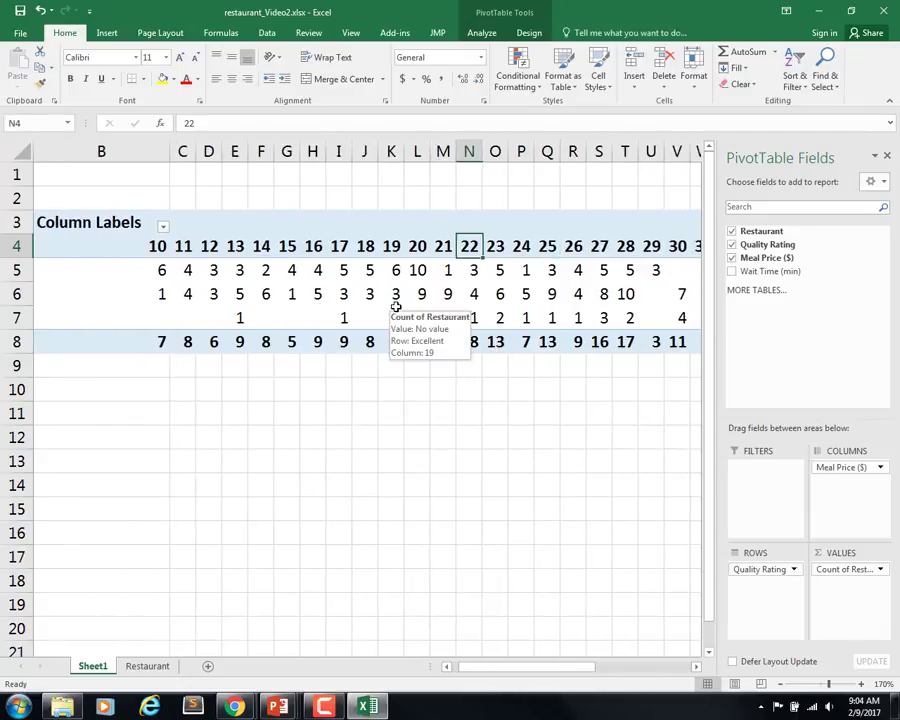
key("Home")
key("Right")
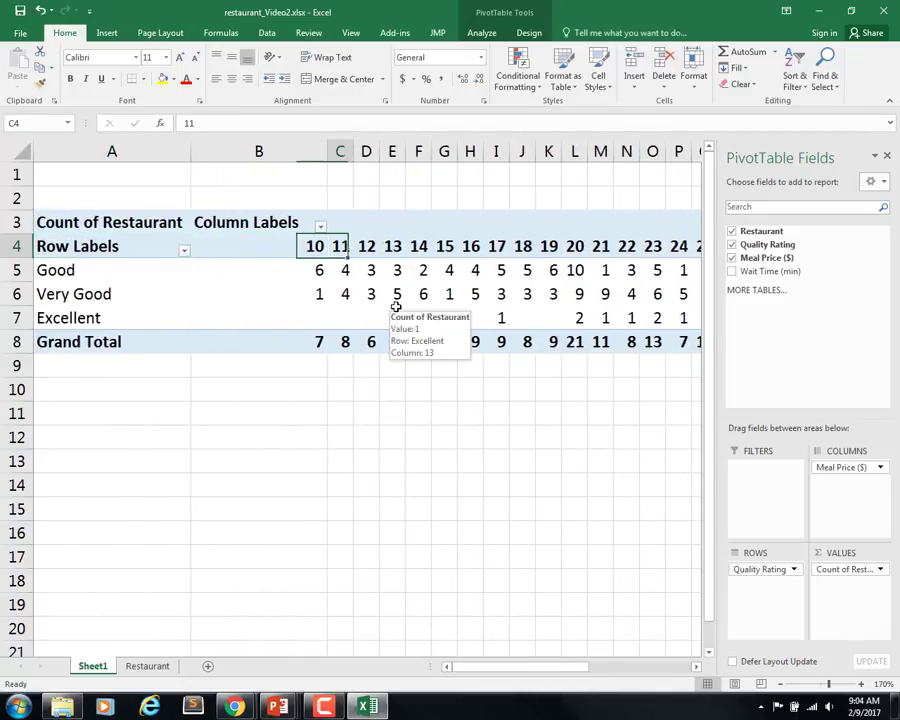
Examine the counts per quality rating and the column totals for the meal prices 10 and 11.
key("Right")
key("Down")
key("Left")
key("Down")
key("Down")
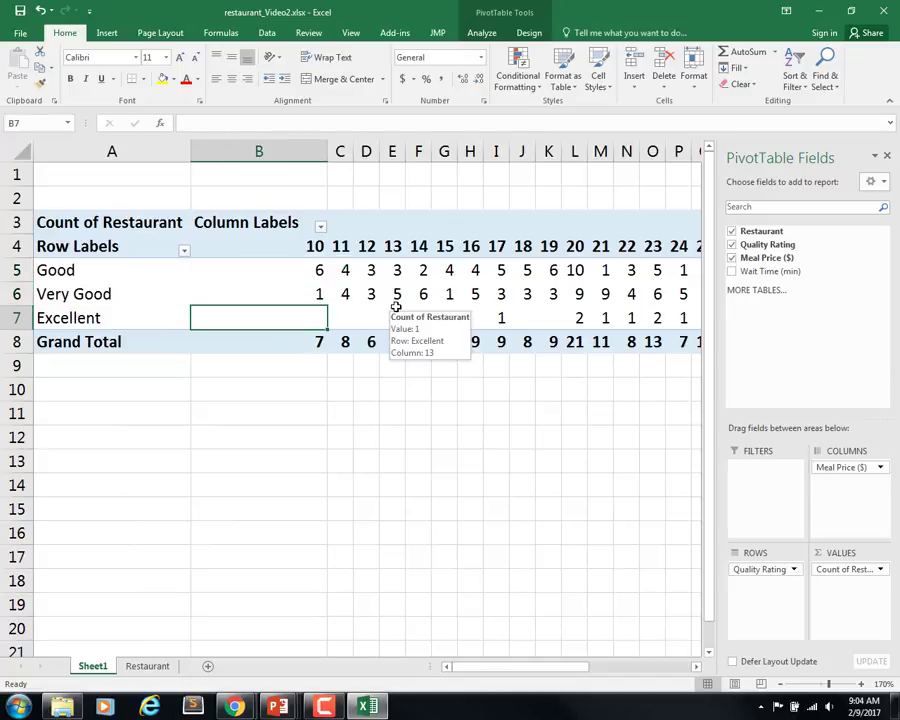
key("Up")
key("Up")
key("Down")
key("Down")
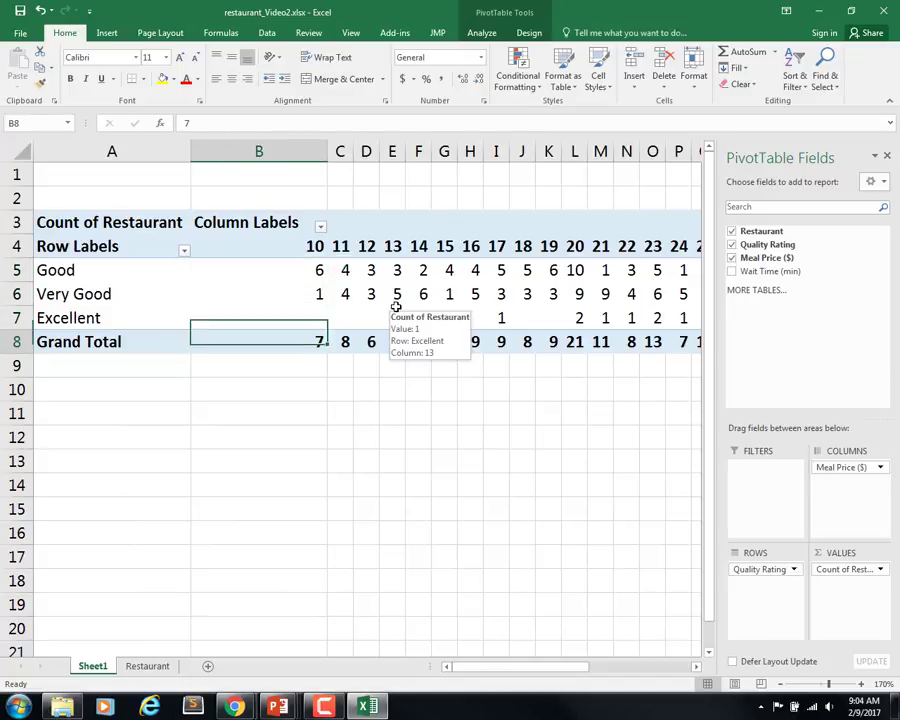
key("Down")
key("Right")
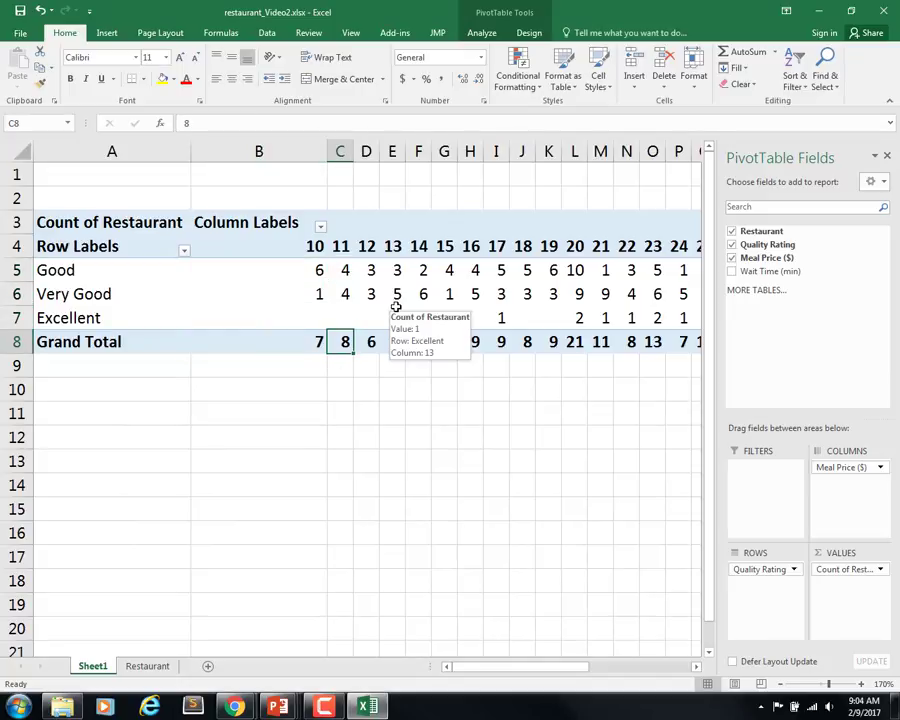
key("Up")
key("Up")
key("Up")
key("Down")
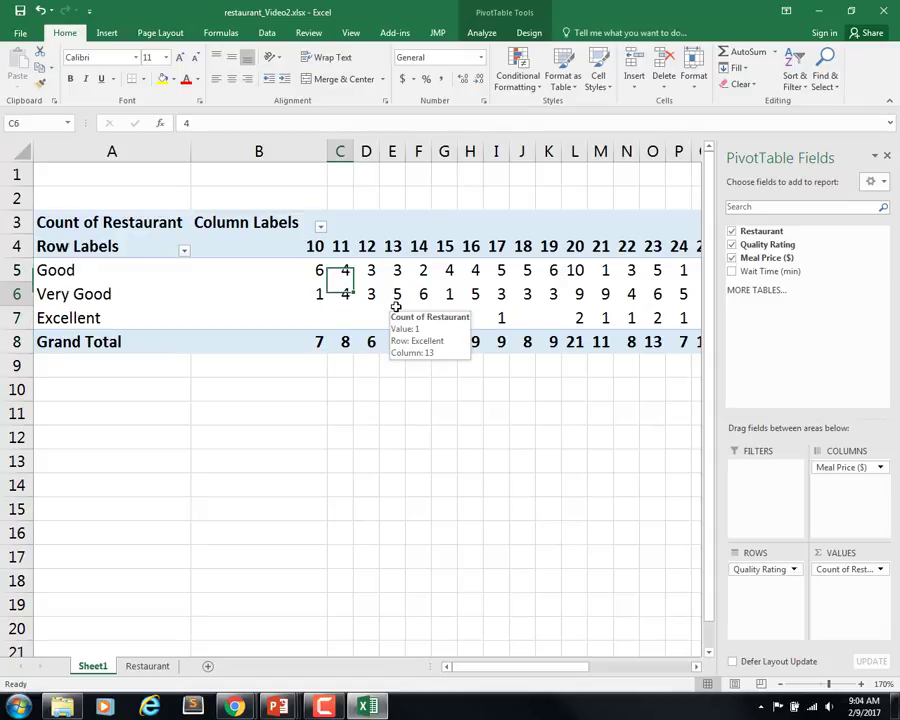
Examine the remaining meal price columns up to the Grand Total column, and the highest price headings.
key("Right")
key("Right")
key("Right")
key("Right")
key("Right")
key("Right")
key("Right")
key("Right")
key("Right")
key("Right")
key("Right")
key("Right")
key("Right")
key("Right")
key("Right")
key("Right")
key("Right")
key("Right")
key("Right")
key("Right")
key("Right")
key("Right")
key("Right")
key("Right")
key("Right")
key("Right")
key("Right")
key("Right")
key("Right")
key("Right")
key("Right")
key("Right")
key("Right")
key("Right")
key("Right")
key("Right")
key("Right")
key("Right")
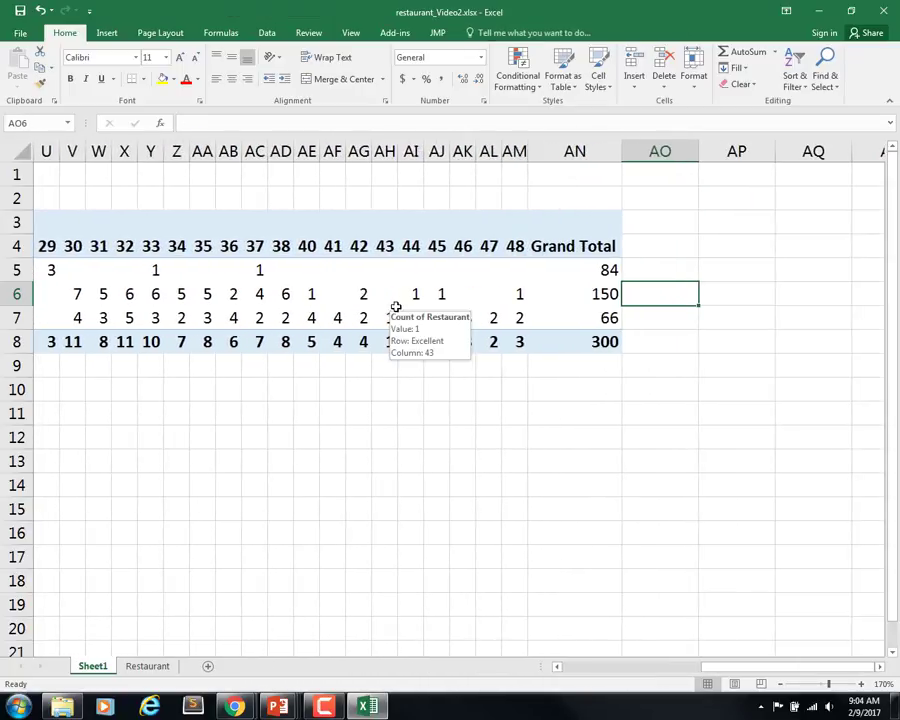
key("Up")
key("Up")
key("Left")
key("Left")
key("Left")
key("Left")
key("Left")
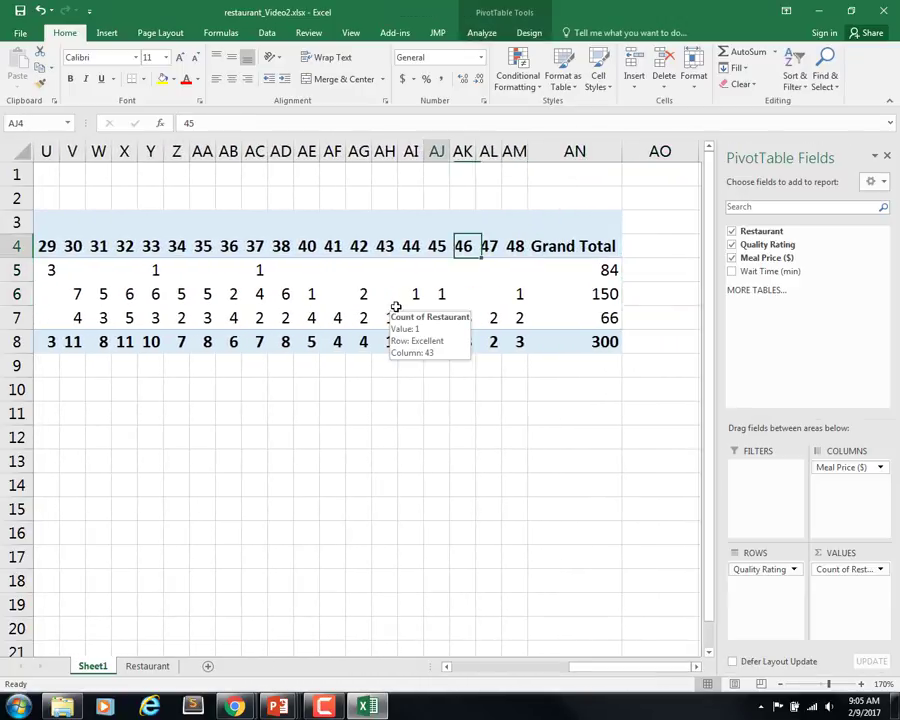
Examine the sequence of meal price column headings between 46 and 38 for gaps.
key("Left")
key("Left")
key("Left")
key("Left")
key("Left")
key("Left")
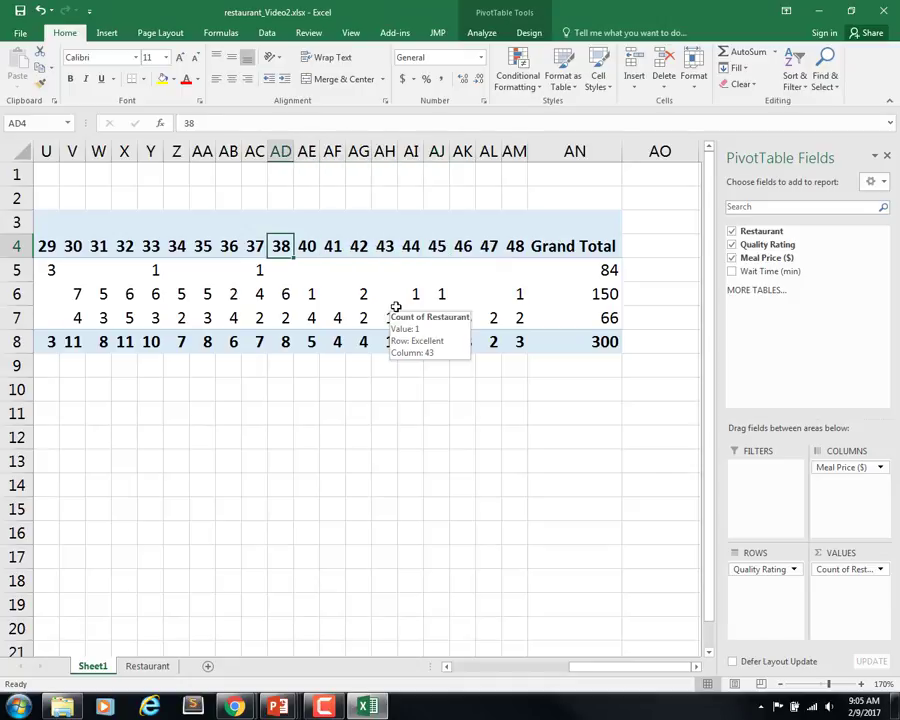
key("Right")
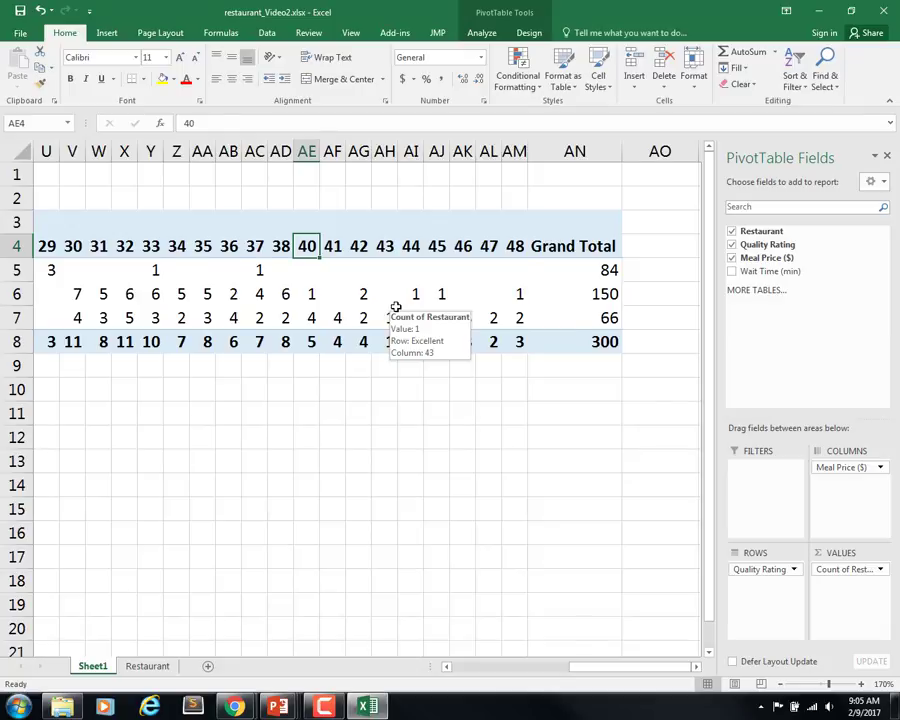
Group the Meal Price ($) column headings into intervals of 10, starting at 10 and ending at 48.
key("Home")
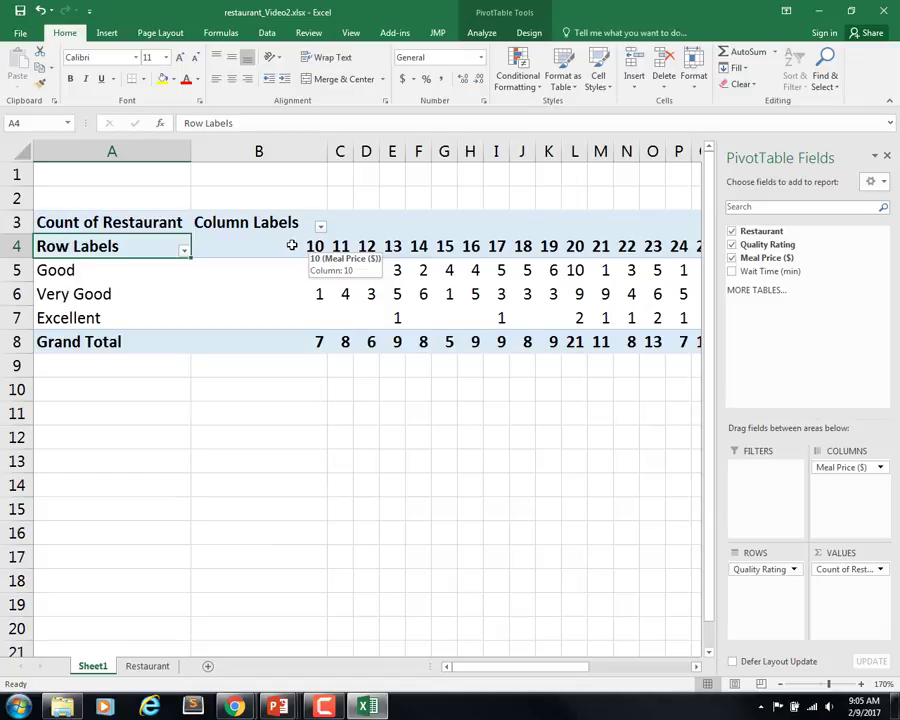
left_click(292, 245)
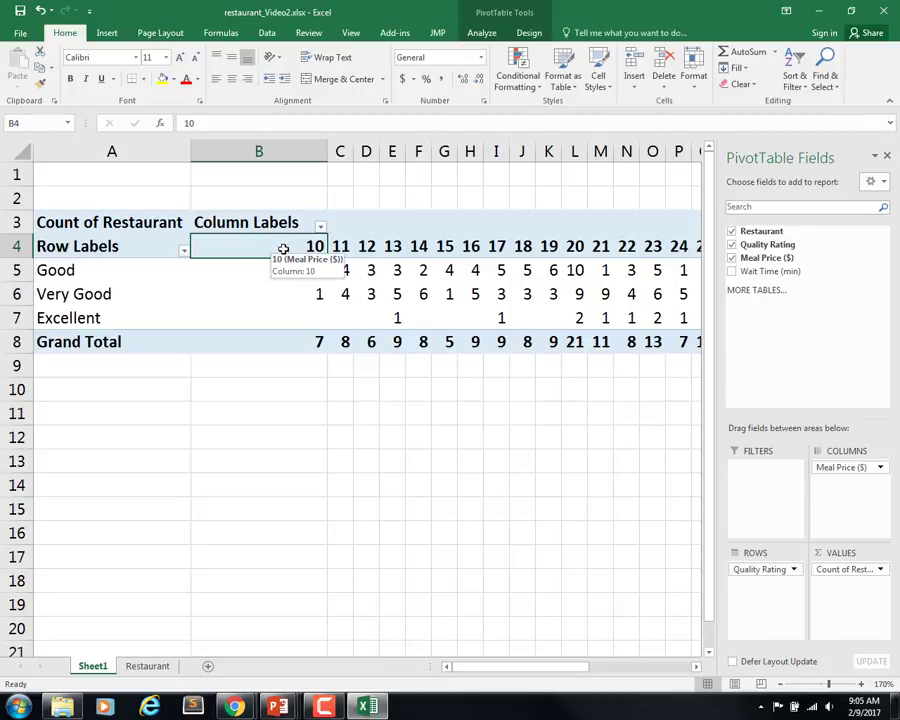
left_click(481, 34)
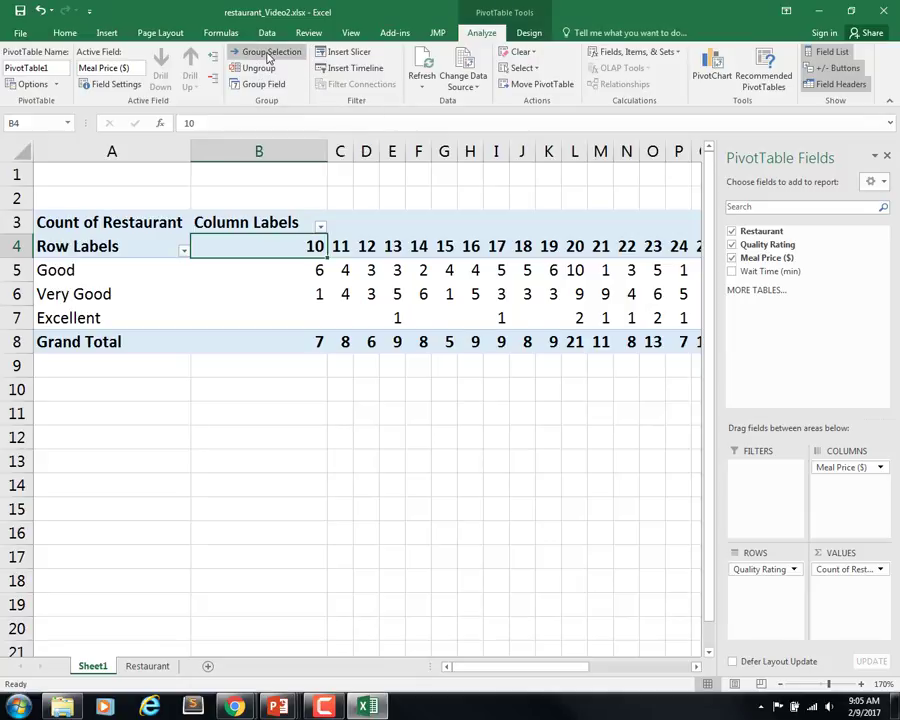
right_click(284, 250)
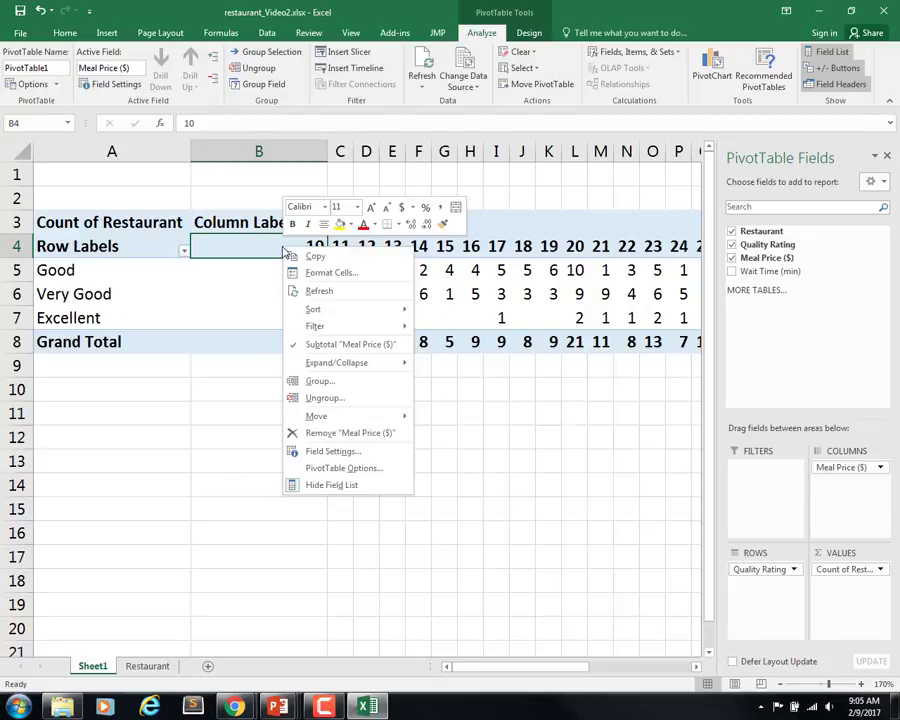
left_click(332, 383)
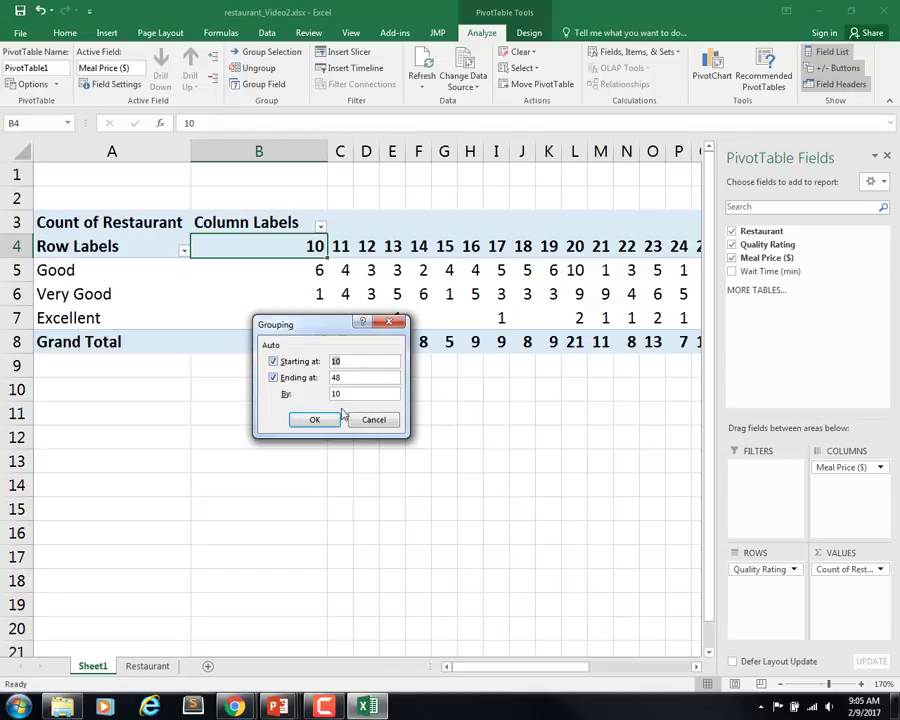
left_click(316, 421)
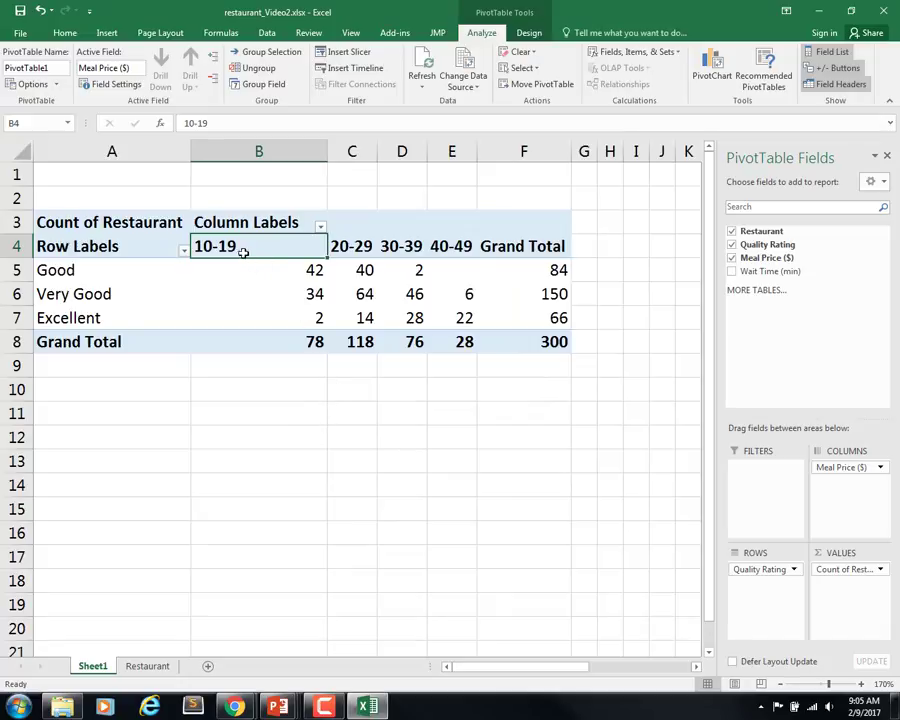
Examine the grouped crosstab's counts for each quality rating and price range, including the row and column totals.
mouse_move(307, 270)
left_click(358, 341)
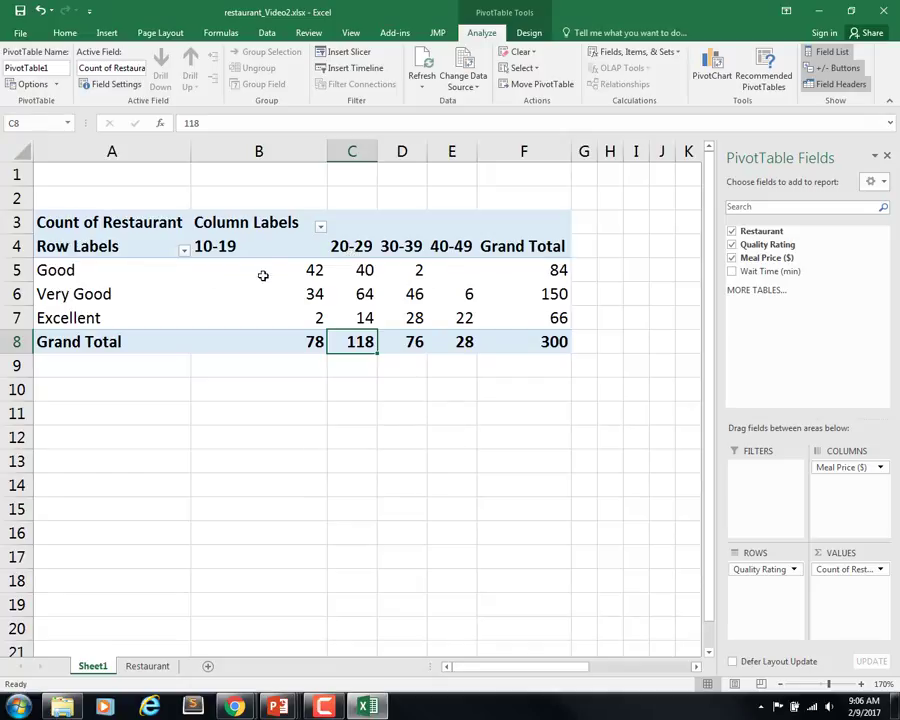
left_click(84, 270)
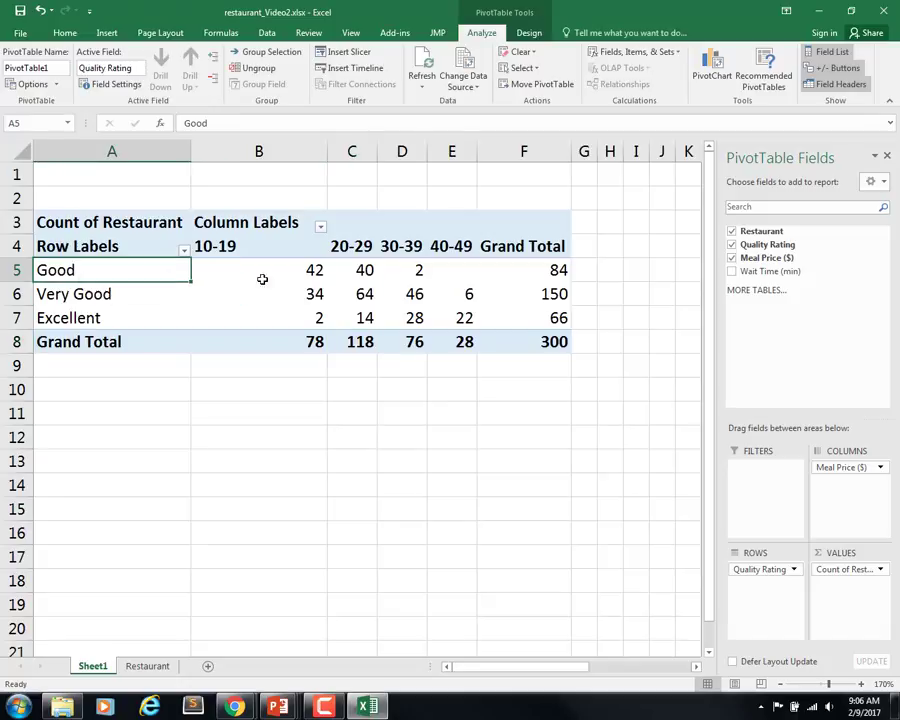
left_click(459, 274)
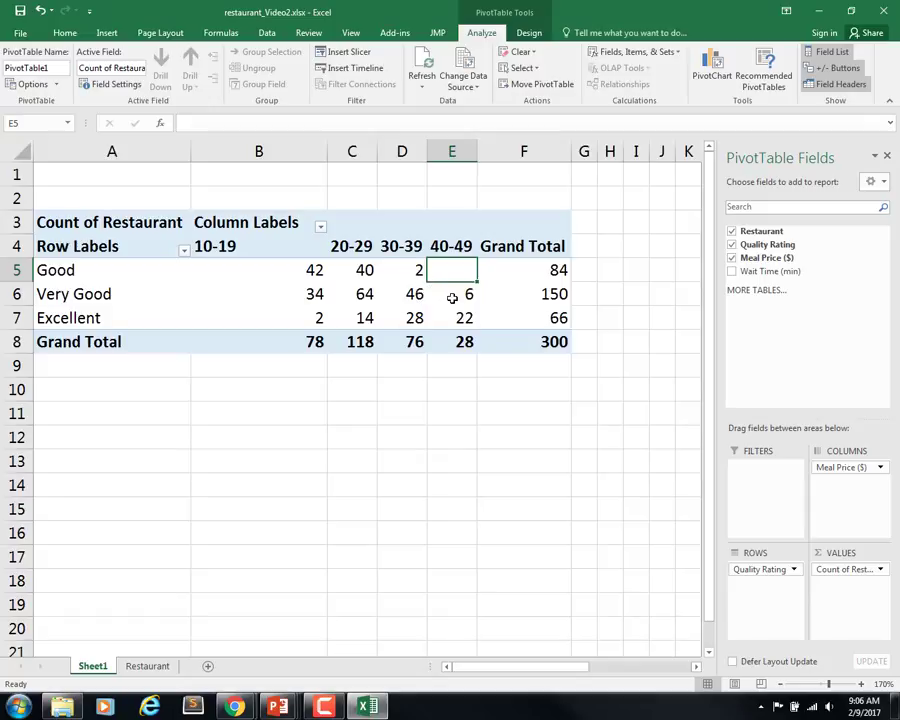
left_click(461, 325)
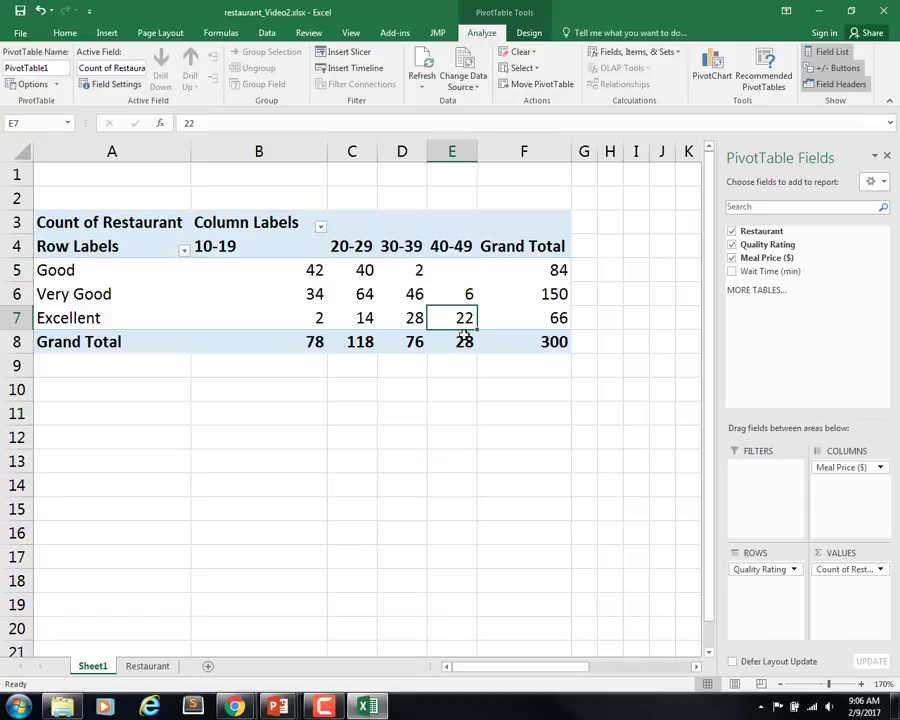
mouse_move(465, 337)
left_click(467, 295)
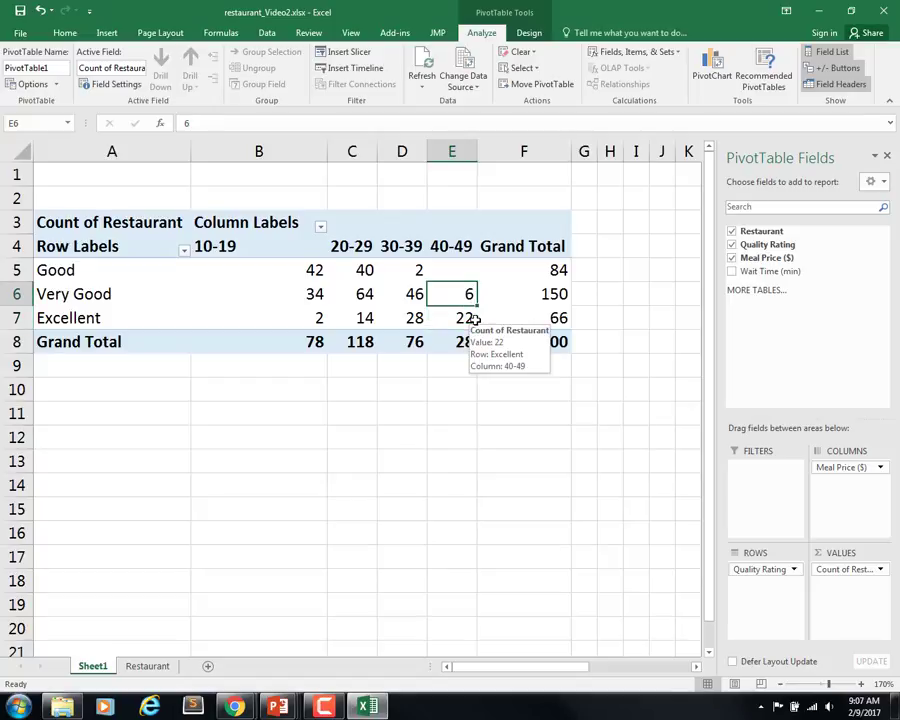
left_click(415, 317)
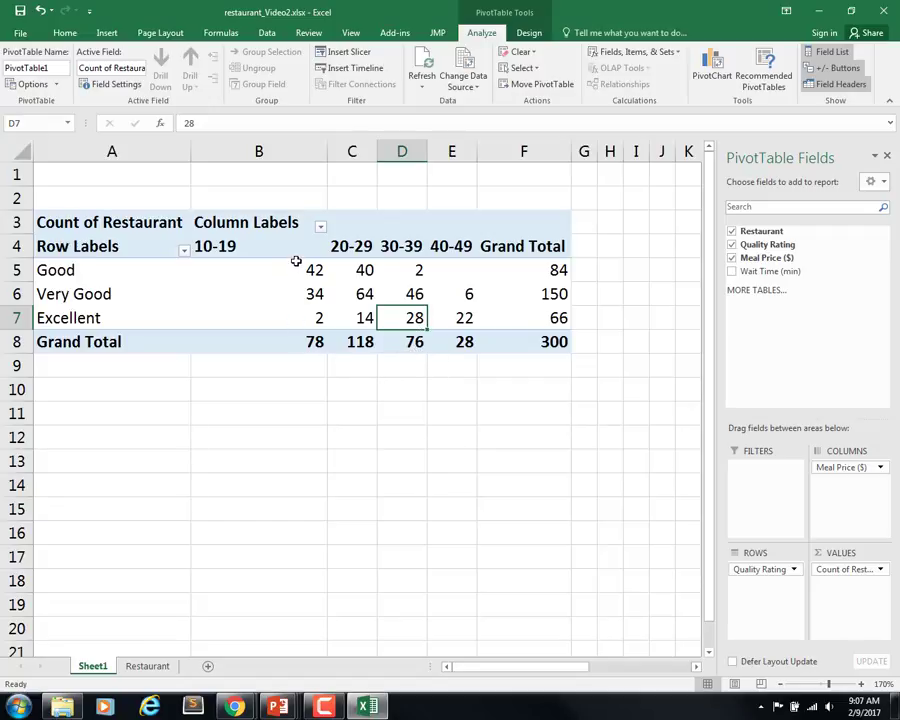
left_click(532, 270)
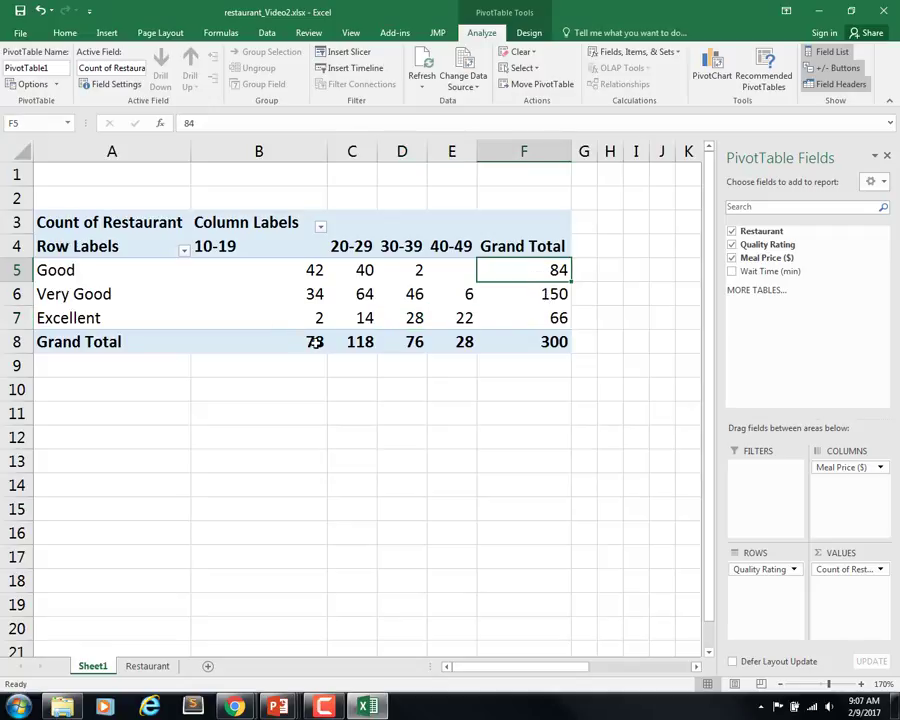
left_click(314, 341)
left_click(300, 318)
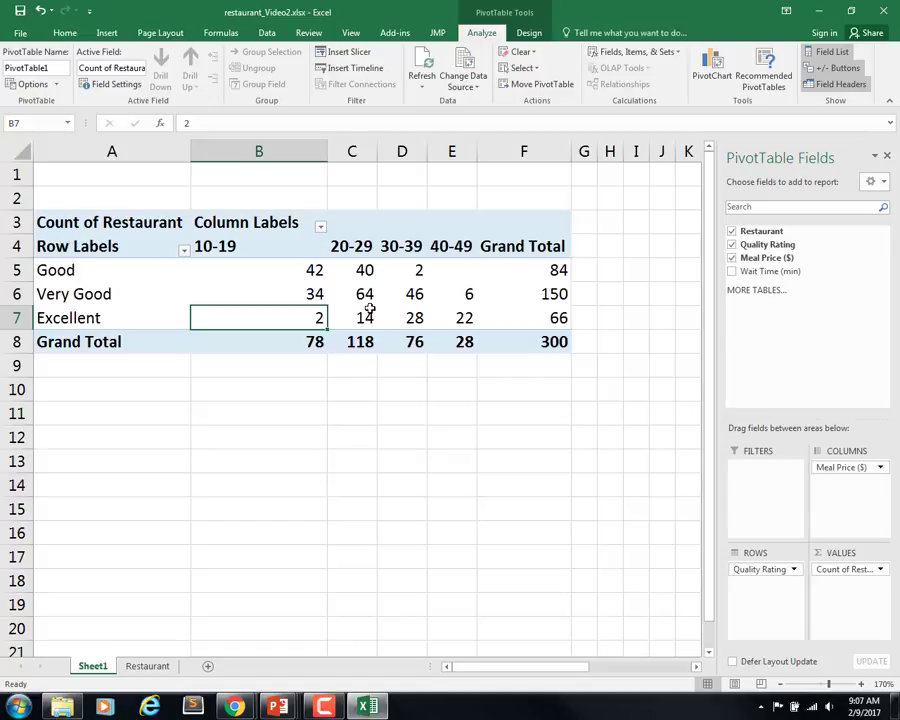
Insert a Clustered Column PivotChart from the PivotTable and place it directly below the table.
left_click(713, 64)
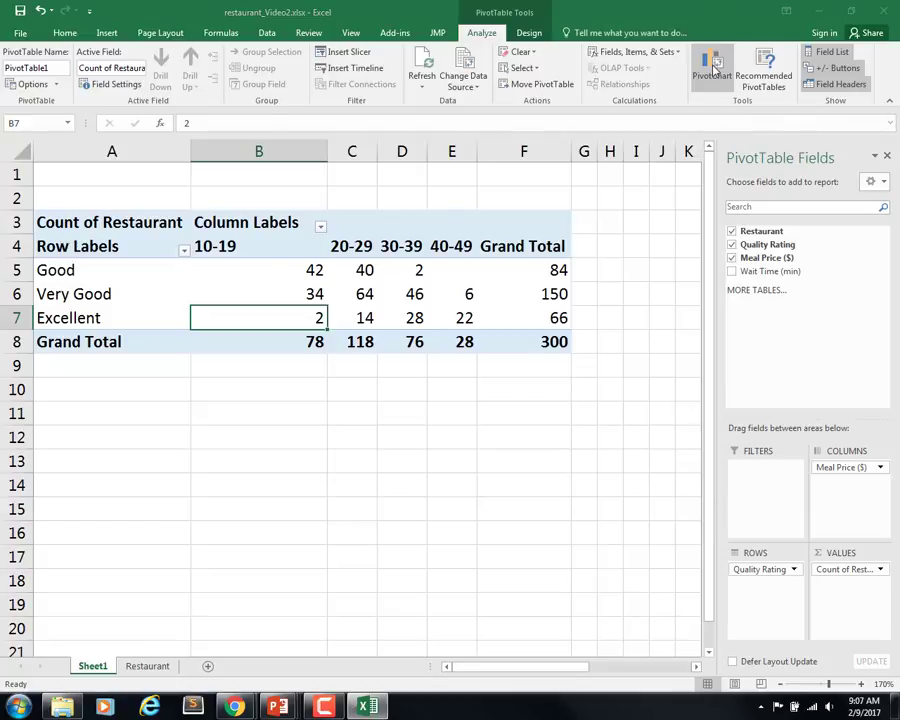
mouse_move(407, 213)
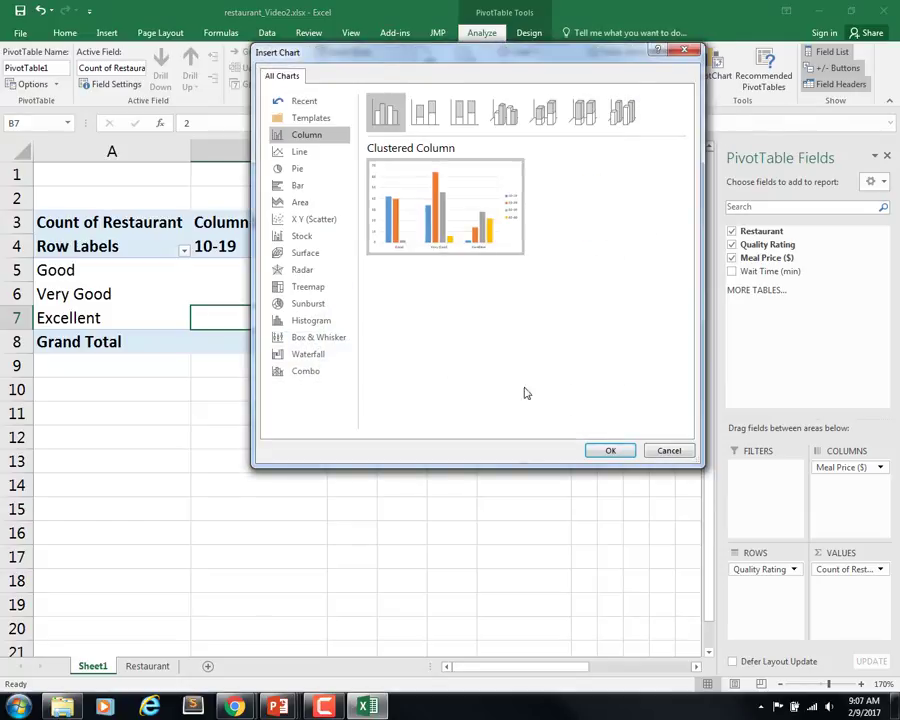
left_click(607, 452)
left_click_drag(330, 273, 322, 380)
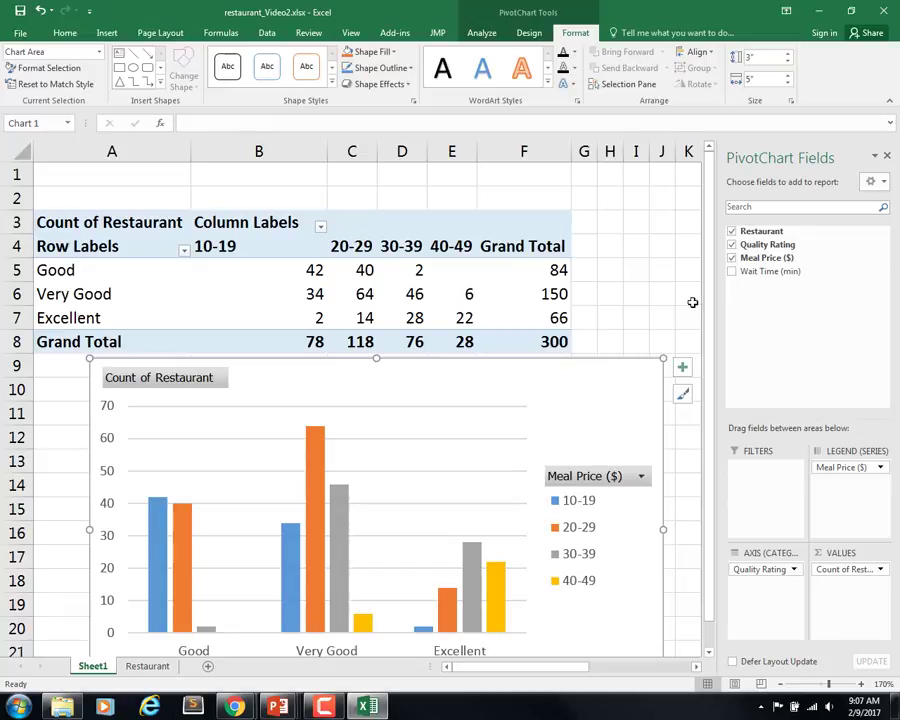
Filter the PivotChart's Meal Price ($) field to only the 20-29 group and inspect the column for each quality rating.
left_click_drag(704, 296, 707, 347)
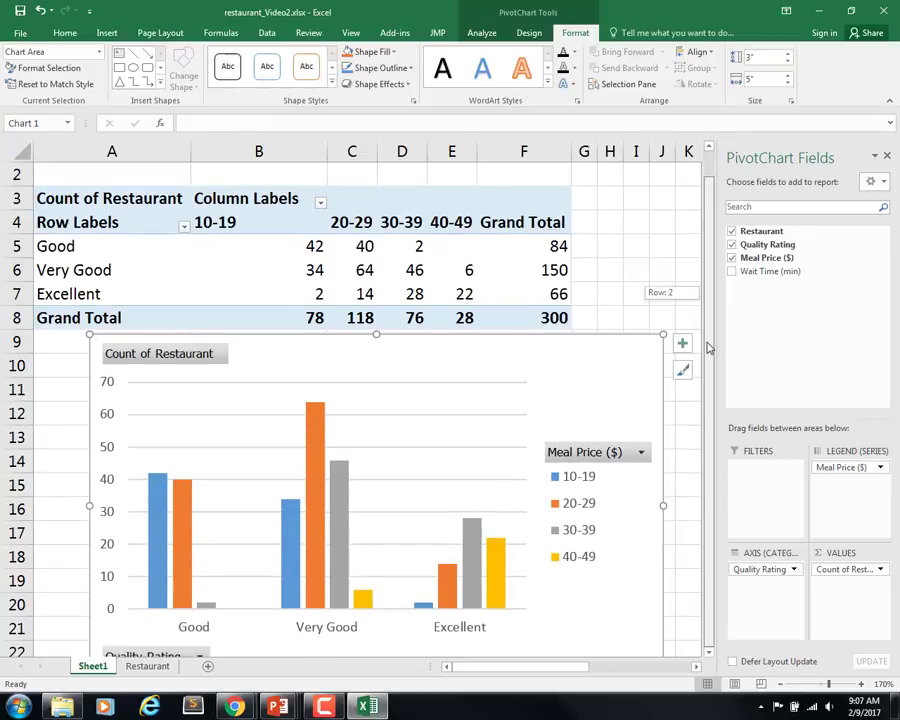
left_click(708, 650)
left_click(708, 650)
left_click(708, 650)
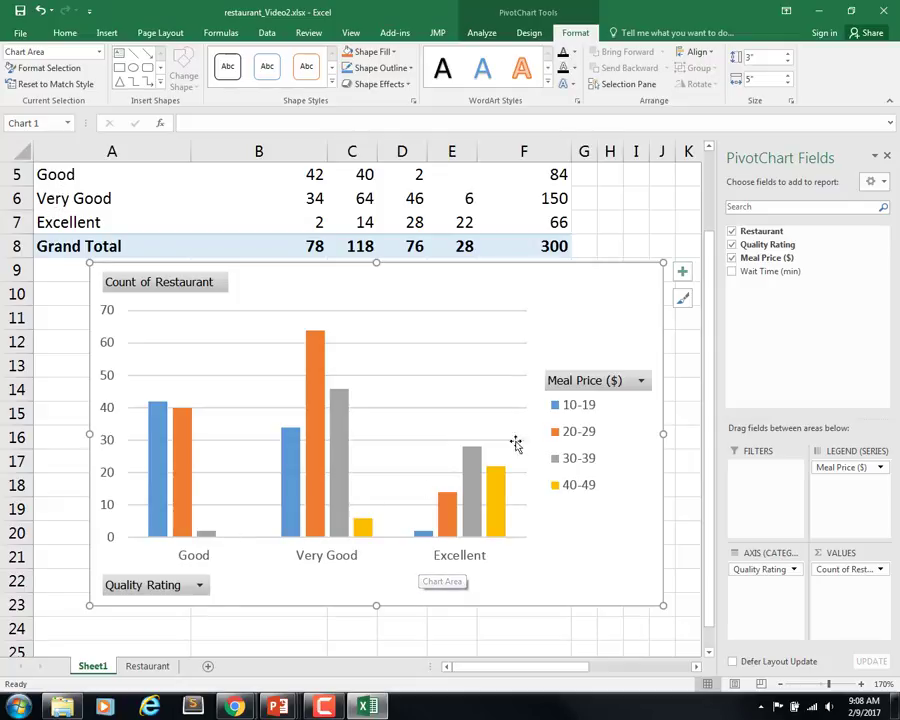
left_click(641, 381)
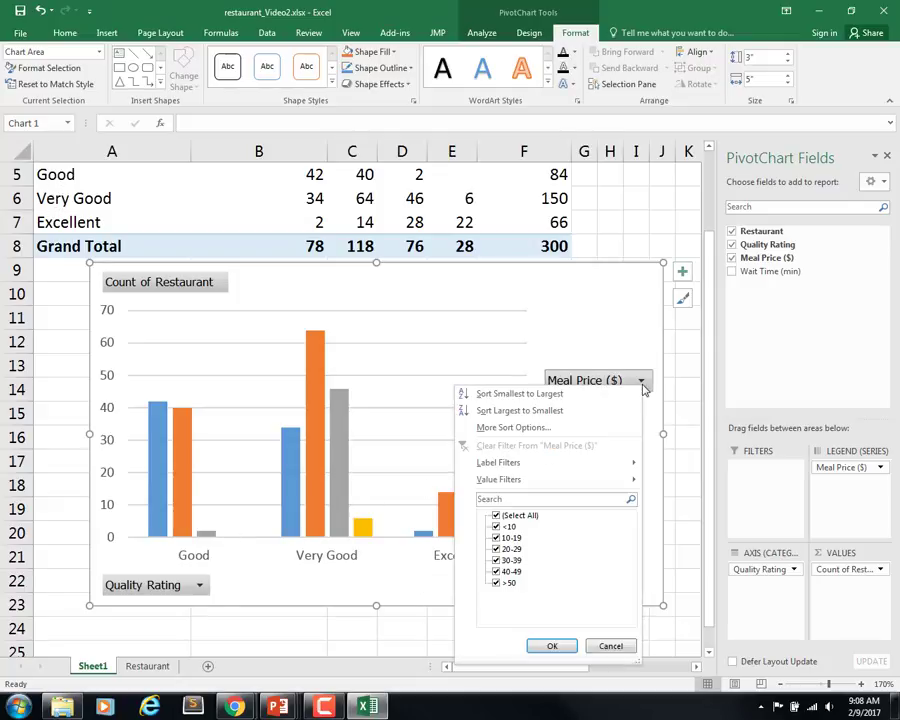
left_click(496, 515)
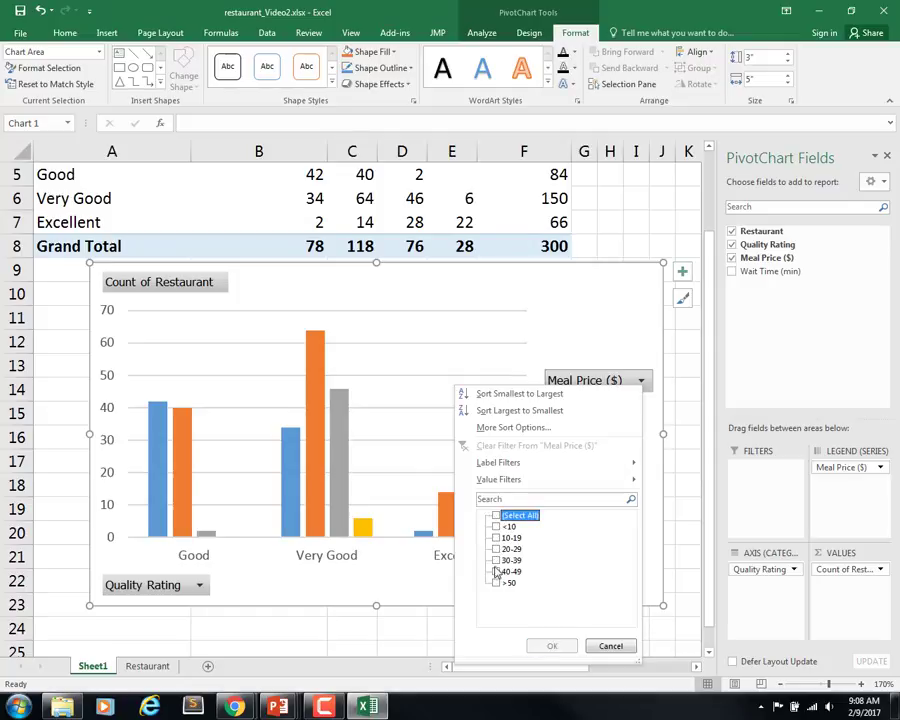
left_click(496, 549)
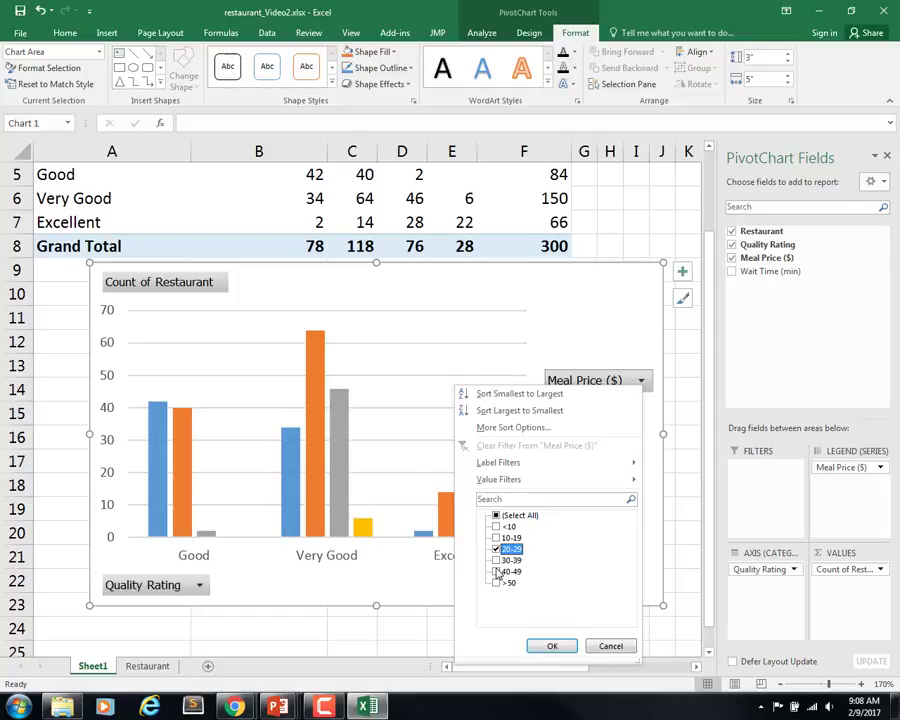
left_click(552, 646)
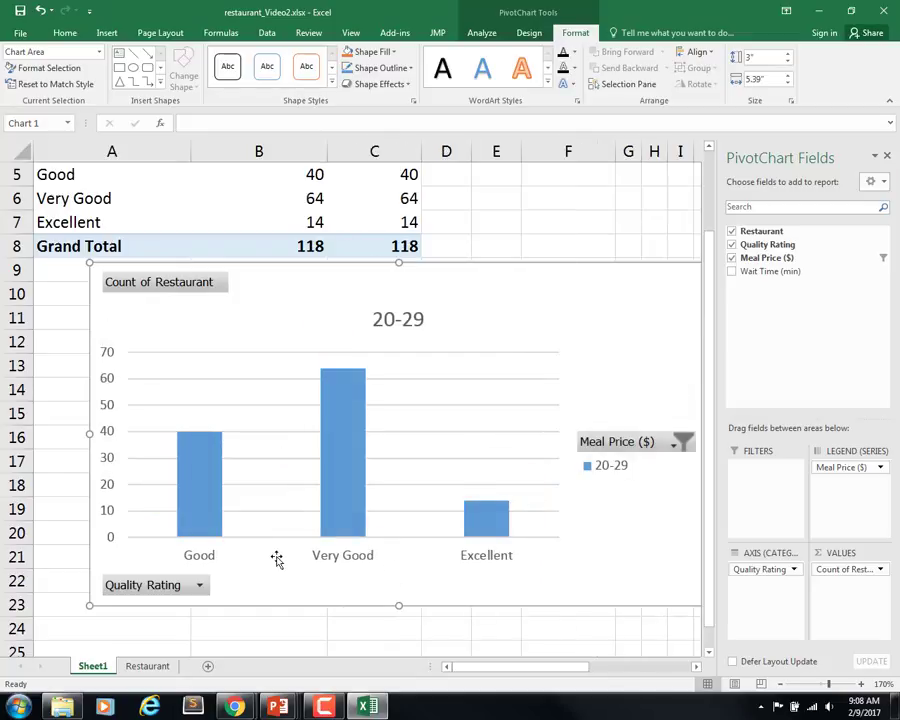
mouse_move(196, 452)
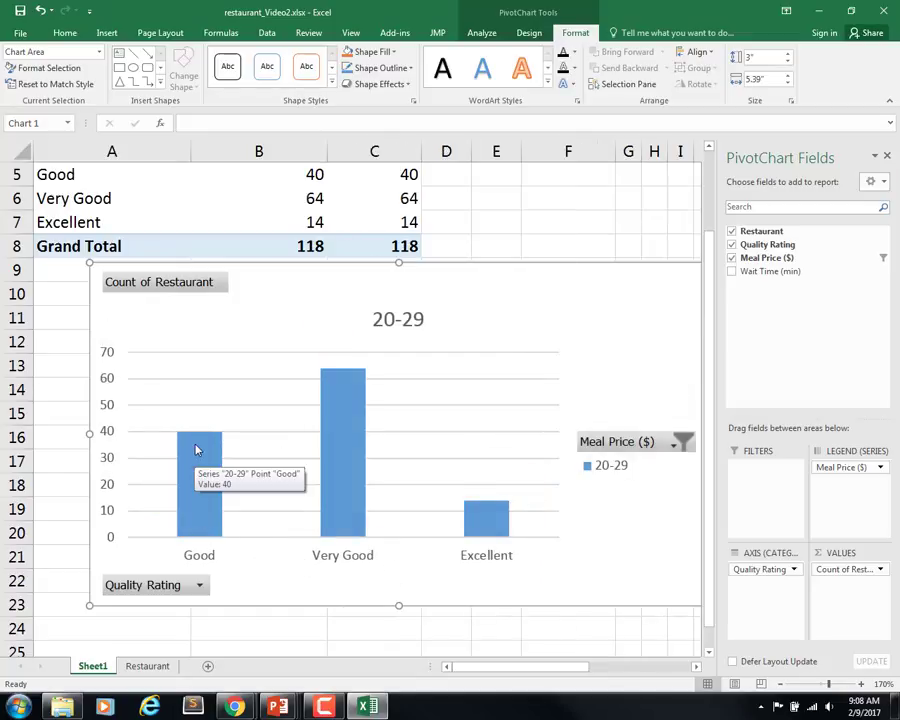
mouse_move(348, 382)
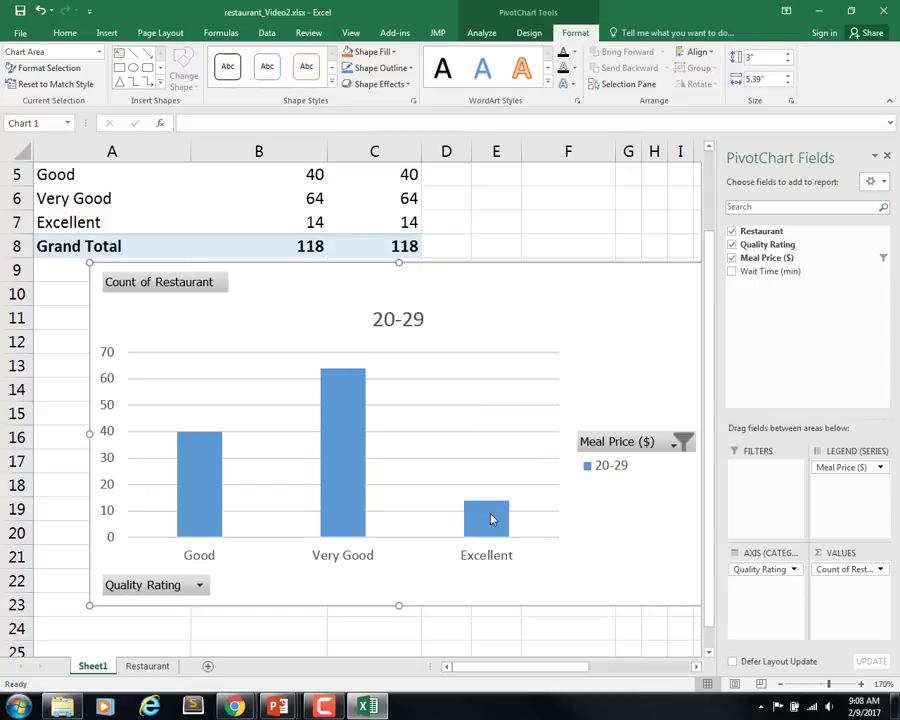
mouse_move(491, 519)
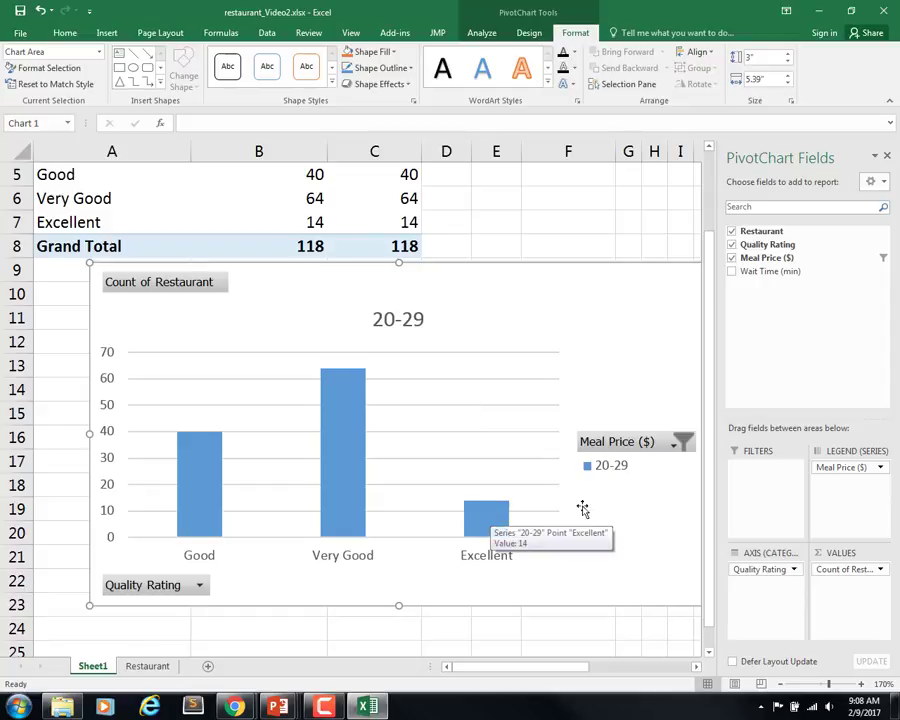
Restore every meal price group in the PivotChart by selecting all items in the Meal Price ($) filter.
left_click(678, 443)
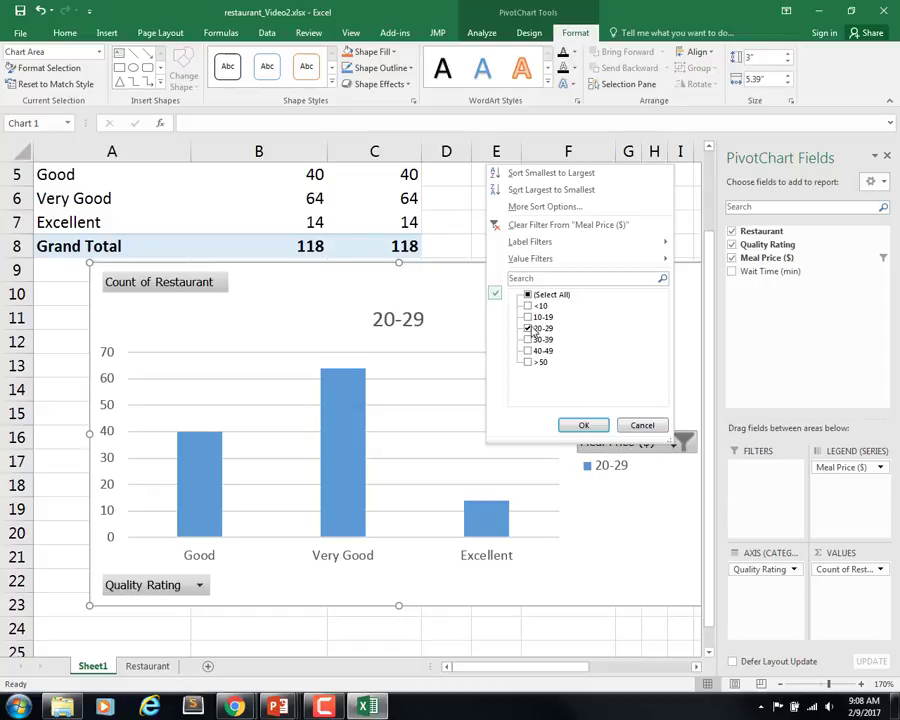
left_click(528, 296)
left_click(583, 425)
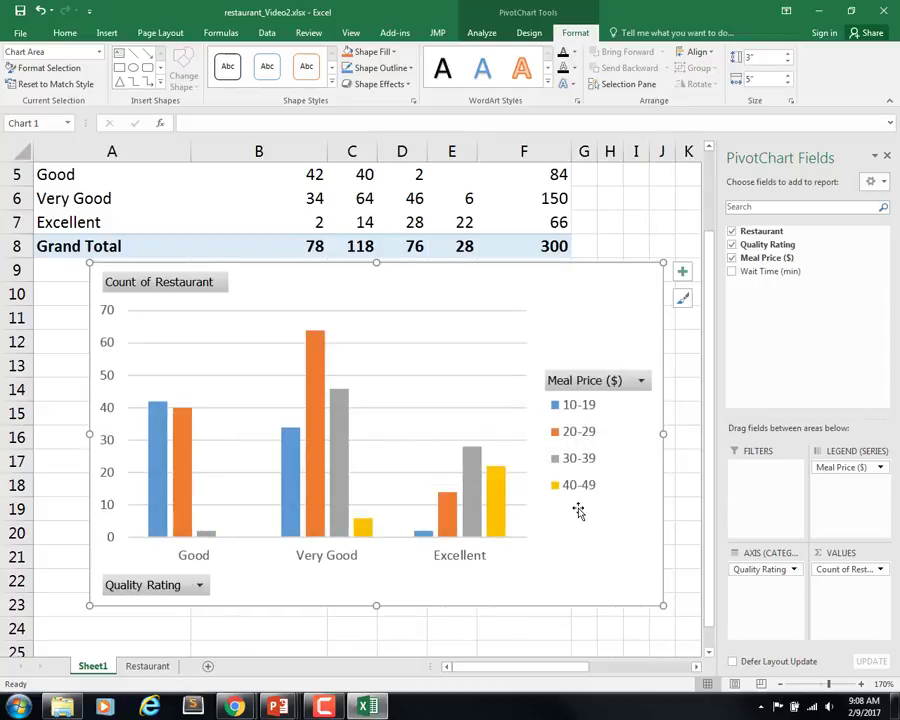
Exclude the Good rating from the PivotChart with the Quality Rating filter.
left_click(200, 586)
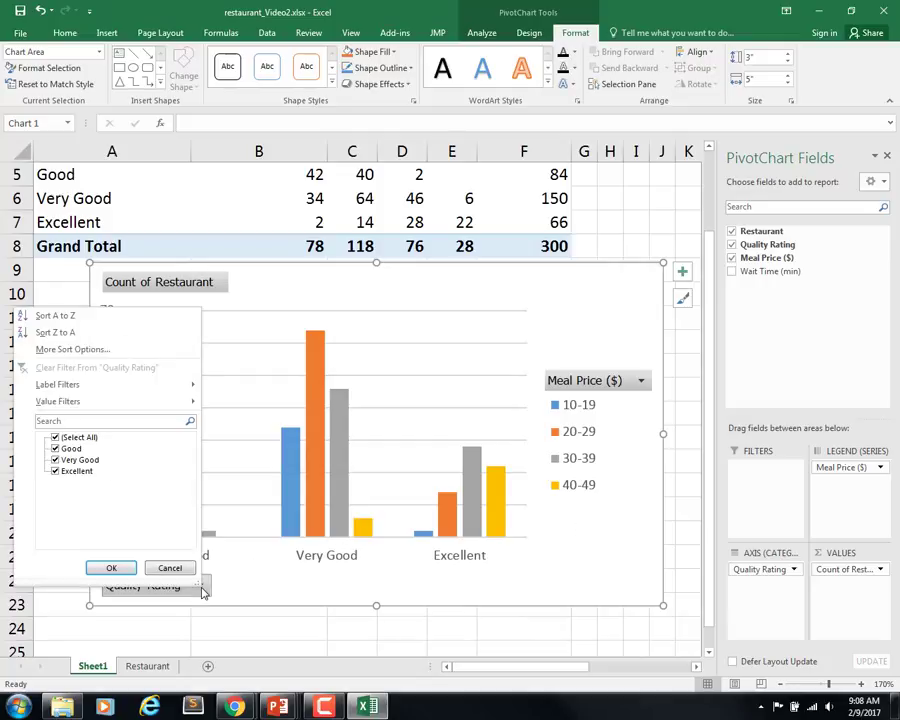
left_click(55, 449)
left_click(111, 567)
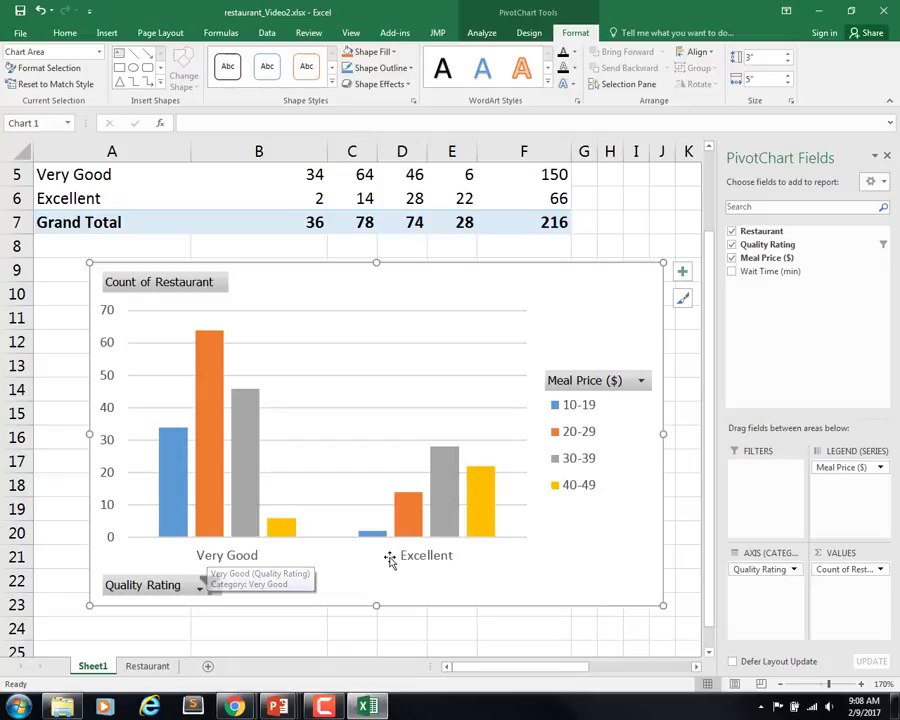
Check the filtered PivotTable's row labels and restore all quality ratings, including Good, through the chart's Quality Rating filter.
left_click_drag(707, 373, 711, 309)
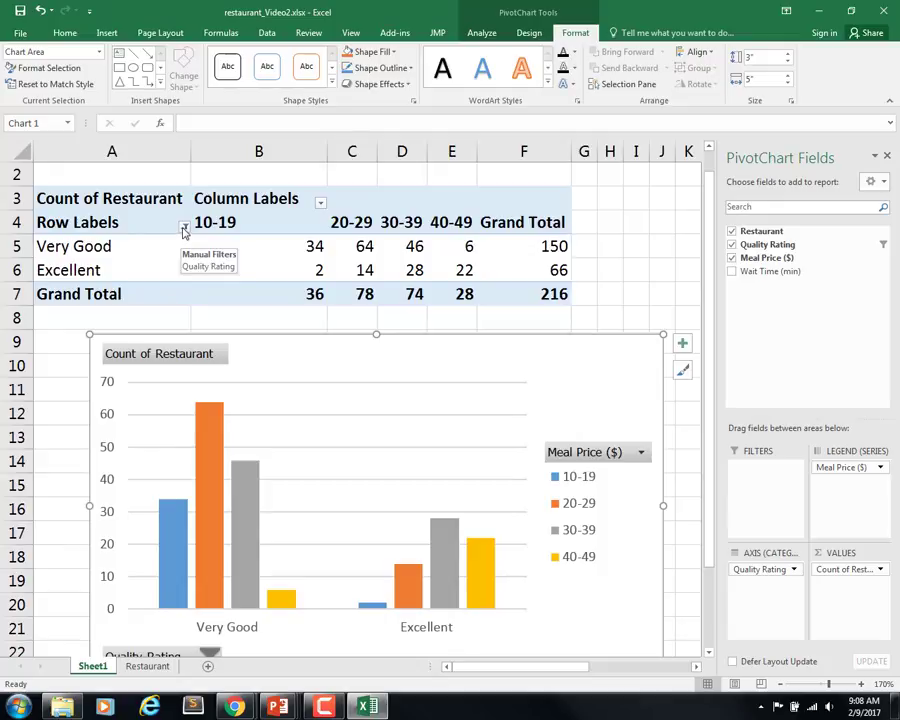
left_click_drag(711, 326, 706, 407)
left_click(203, 562)
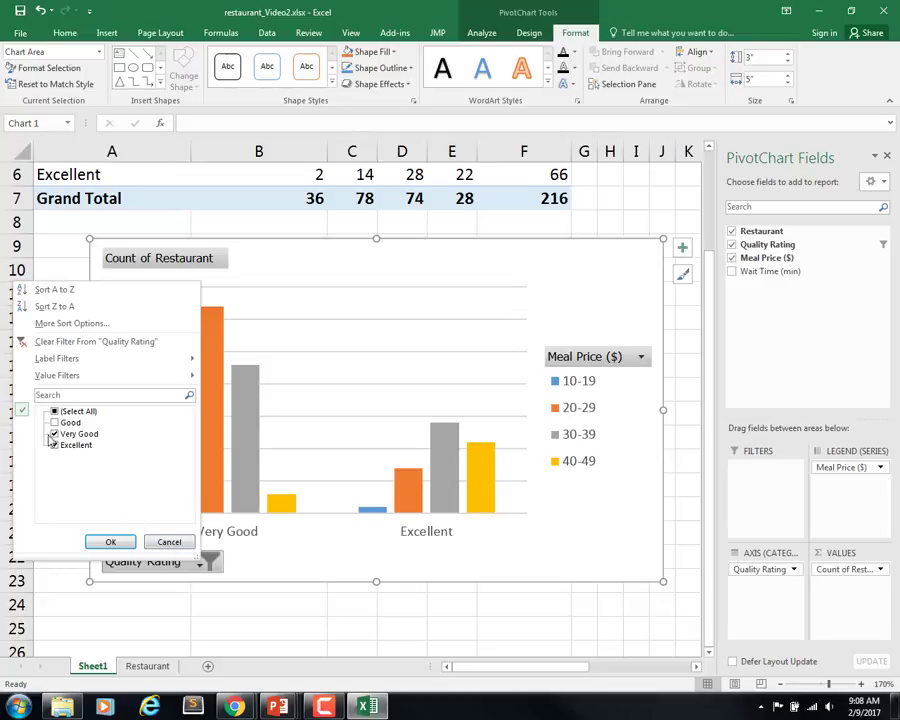
left_click(112, 541)
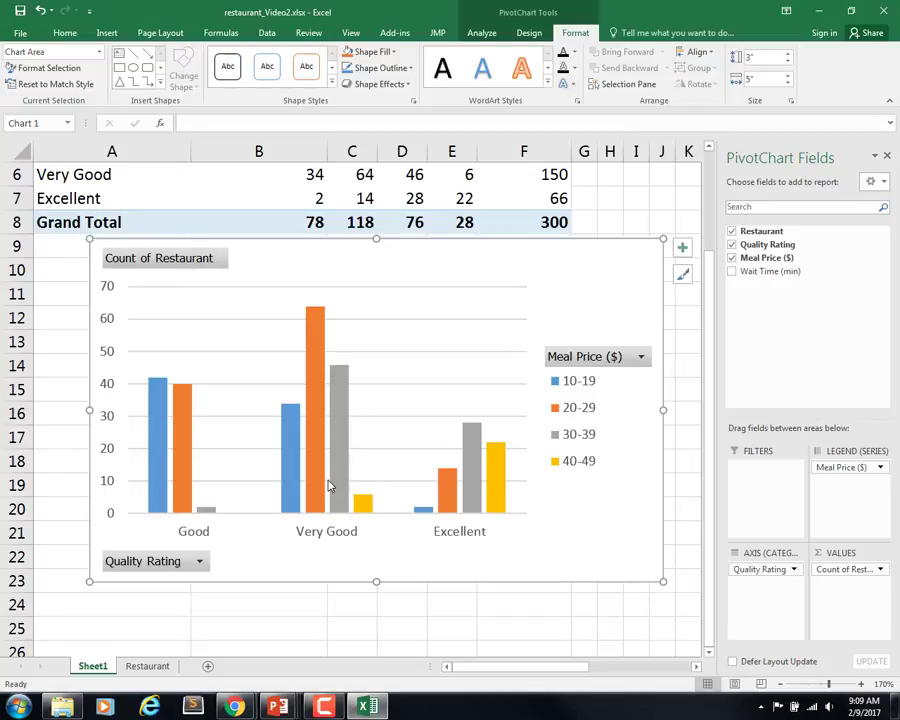
Switch to the PowerPoint slide to examine its example restaurant PivotChart, and return to the Excel workbook.
key("alt+Tab")
key("alt+Tab")
key("alt+Tab")
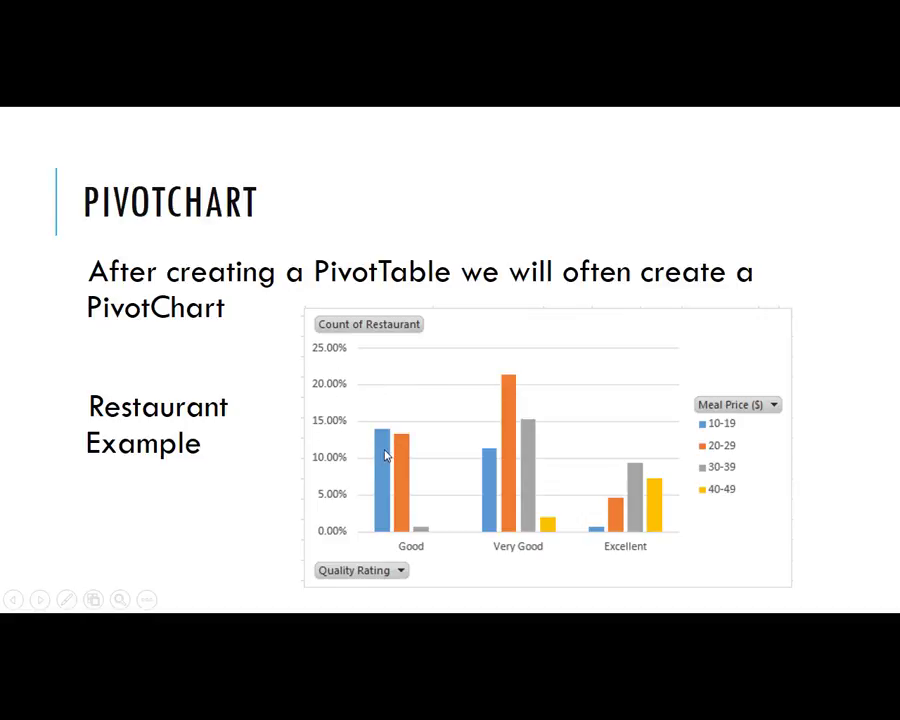
key("alt+Tab")
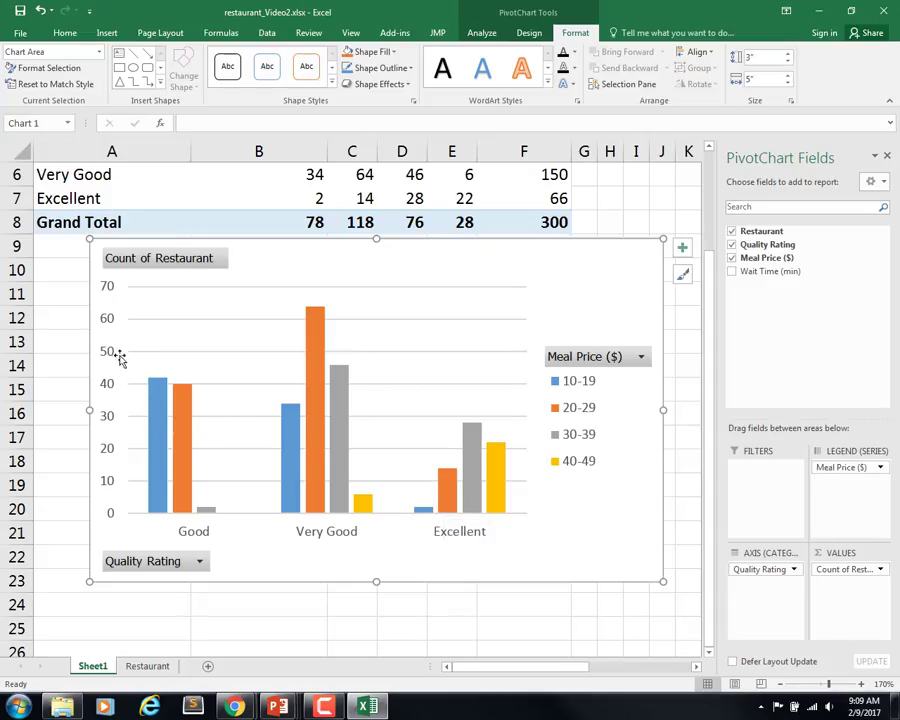
Show the Count of Restaurant values as % of Grand Total in the PivotChart and its PivotTable.
left_click(880, 570)
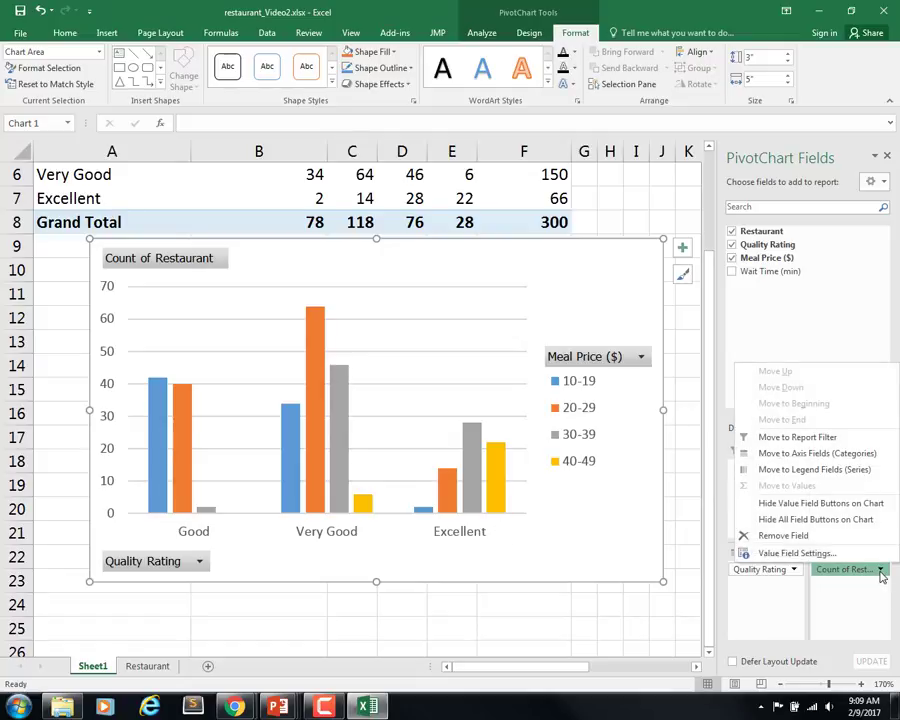
left_click(831, 561)
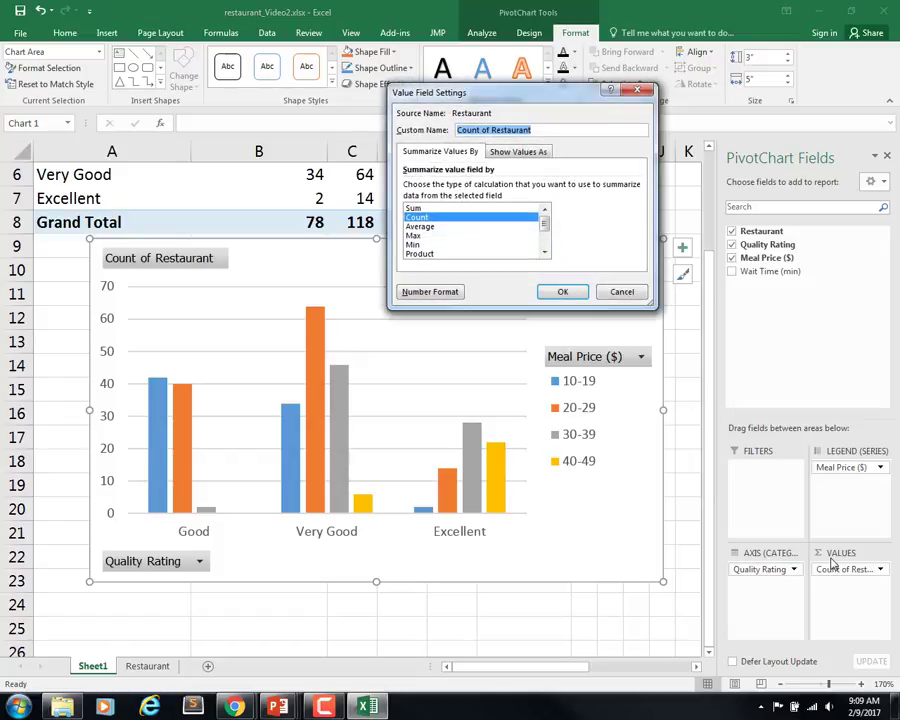
left_click(517, 152)
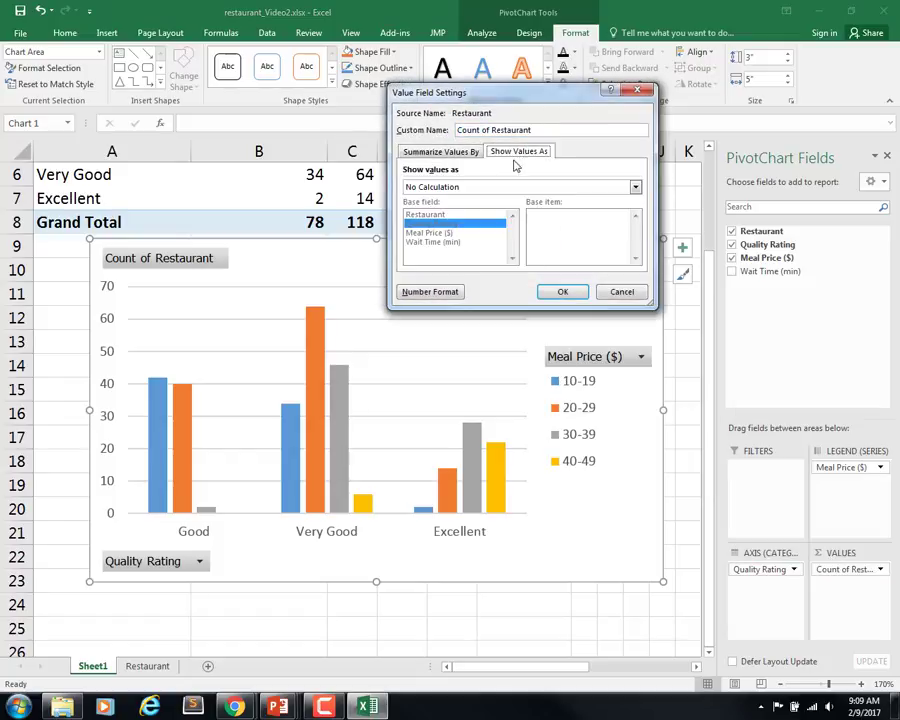
left_click(436, 191)
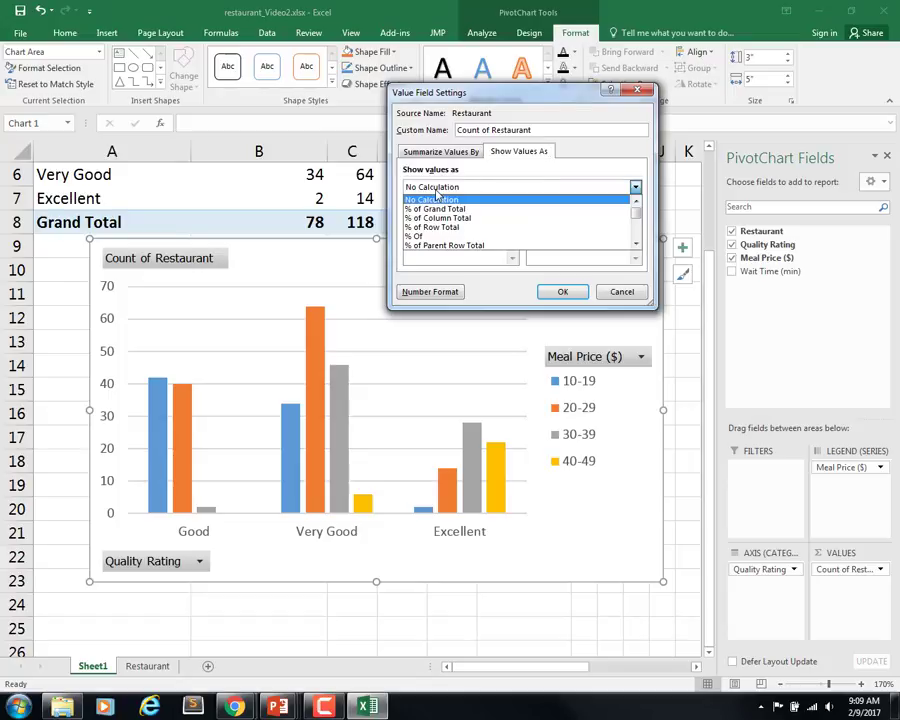
left_click(455, 208)
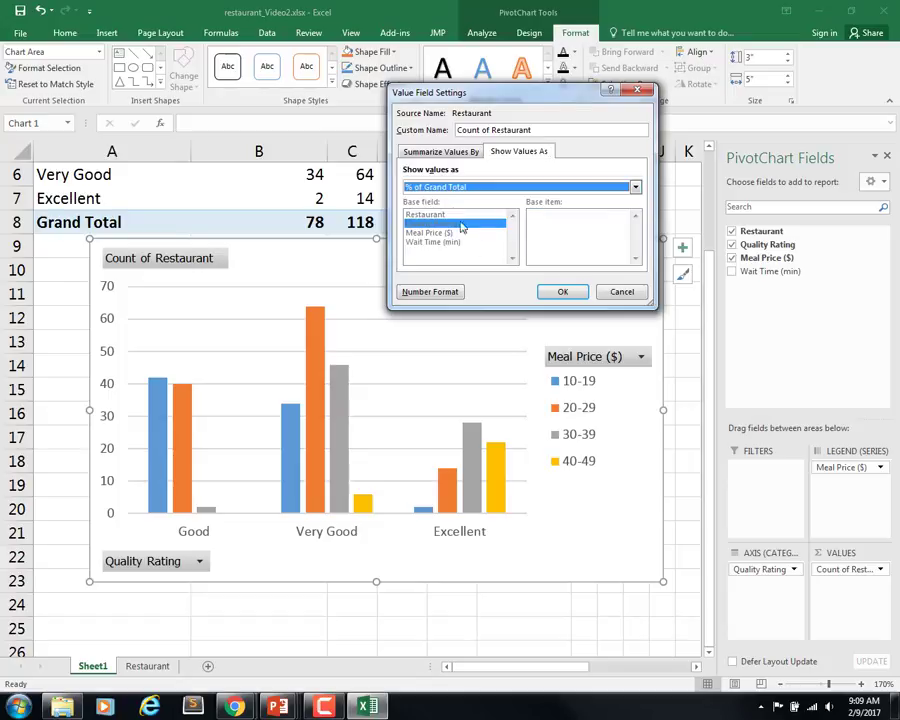
left_click(561, 292)
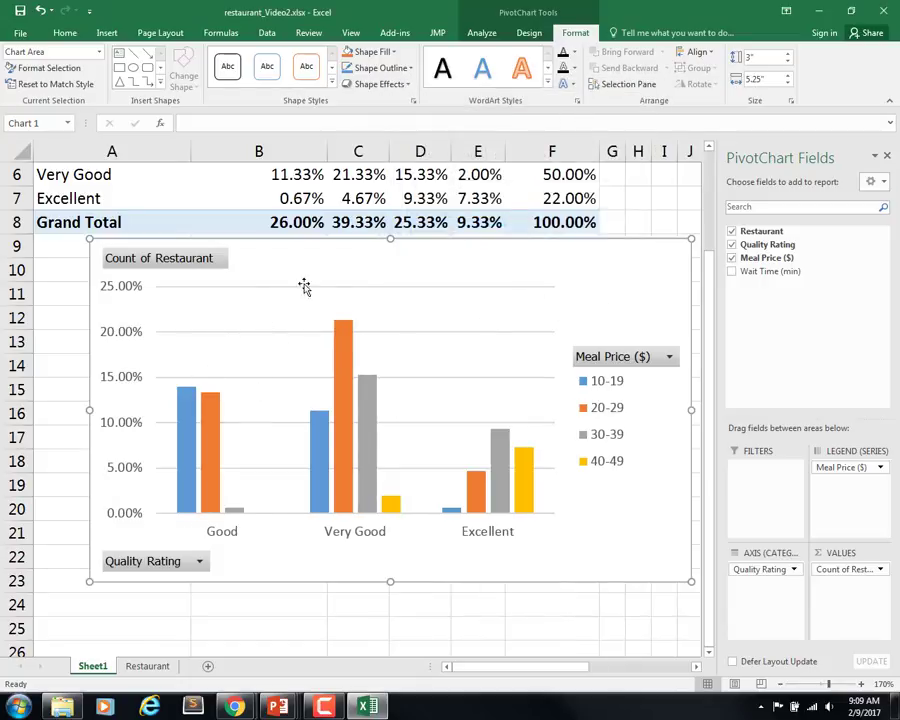
left_click_drag(709, 317, 712, 280)
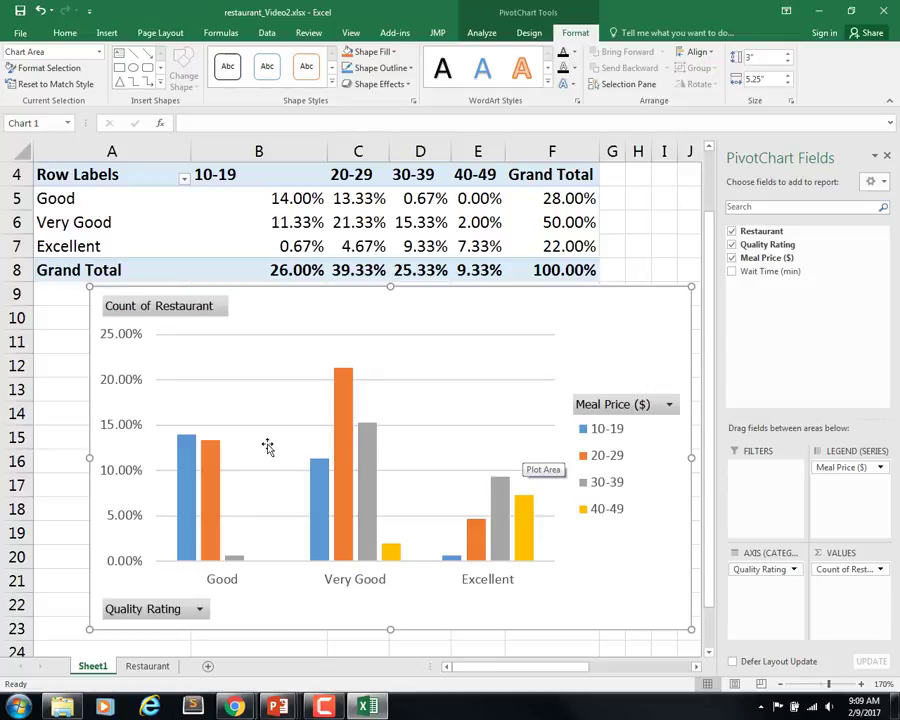
Compare the percentage PivotChart's meal price columns with the Meal Price ($) by Quality Rating box plot on the Restaurant sheet.
mouse_move(184, 484)
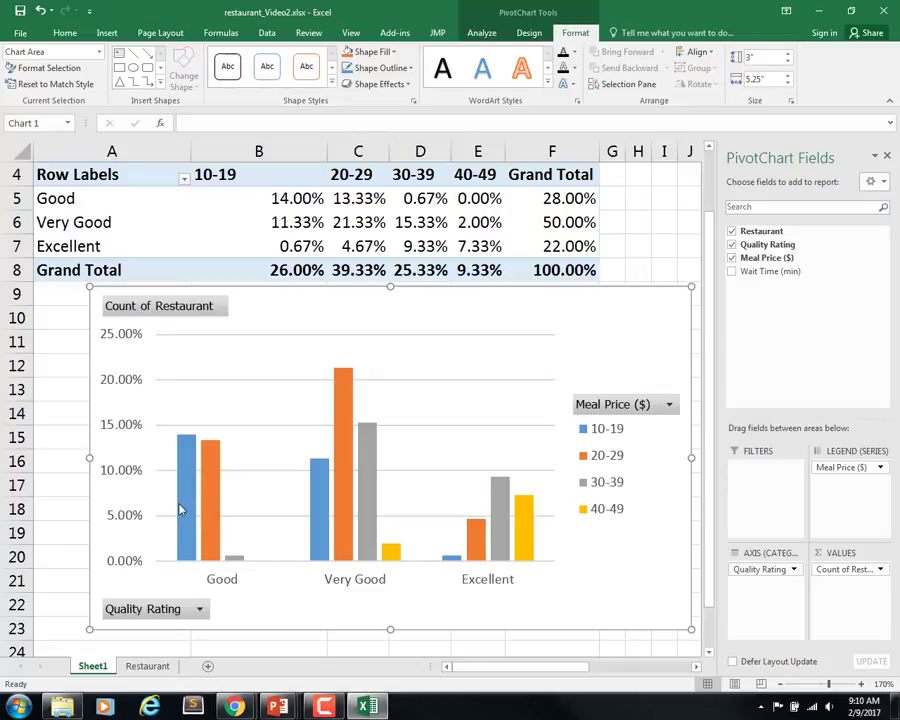
left_click(158, 667)
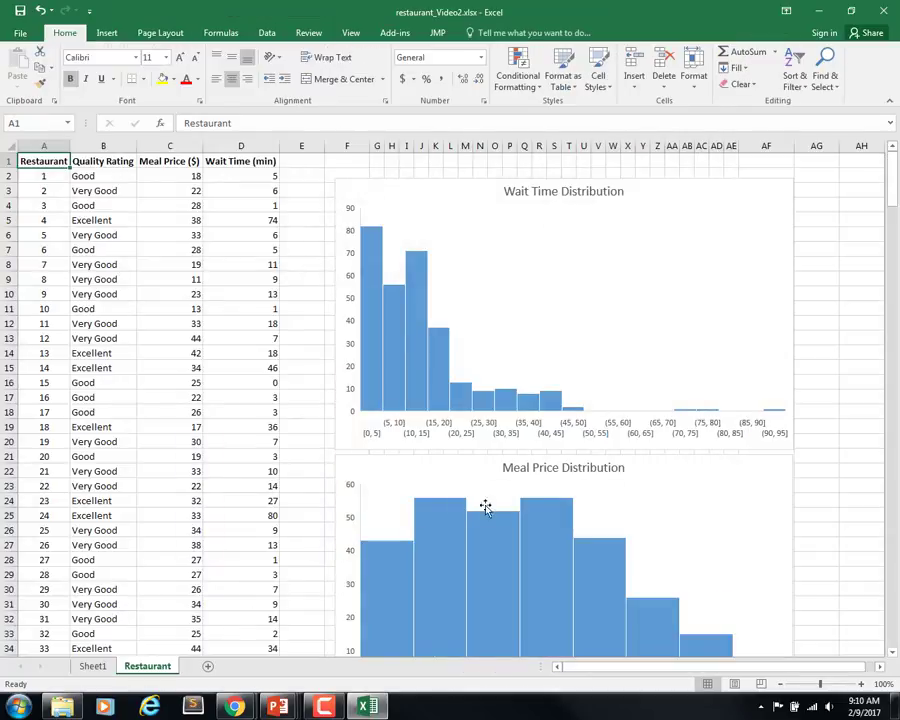
scroll(497, 504, "down", 18)
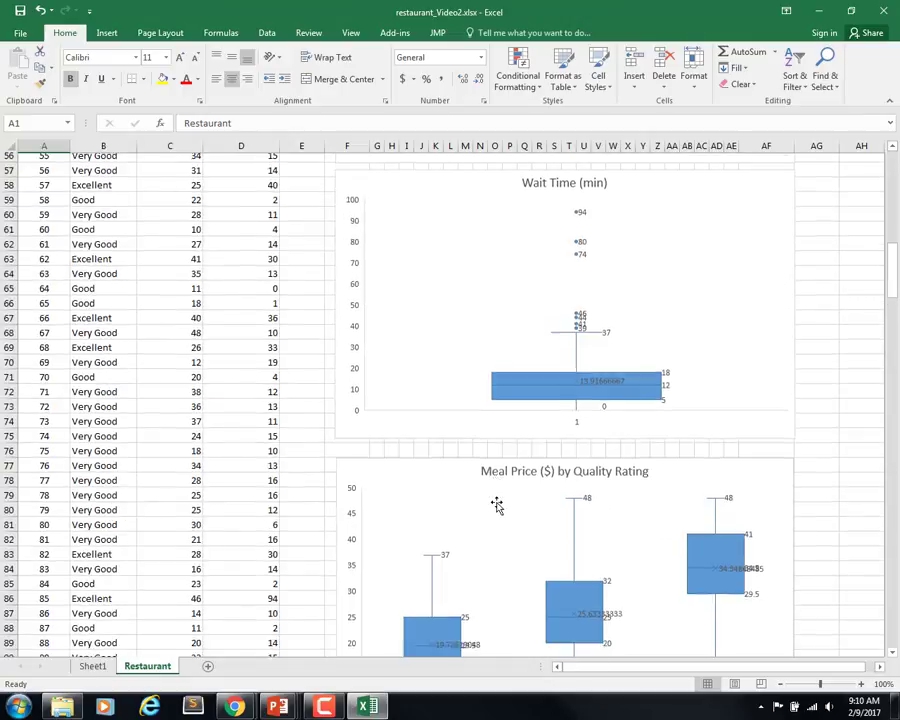
scroll(497, 504, "down", 3)
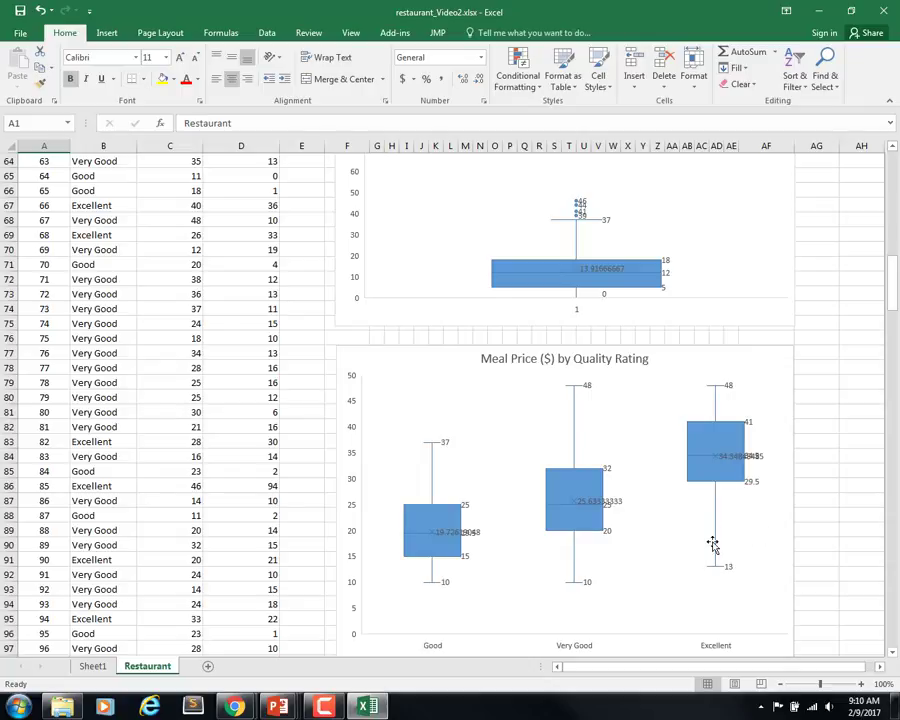
left_click(94, 666)
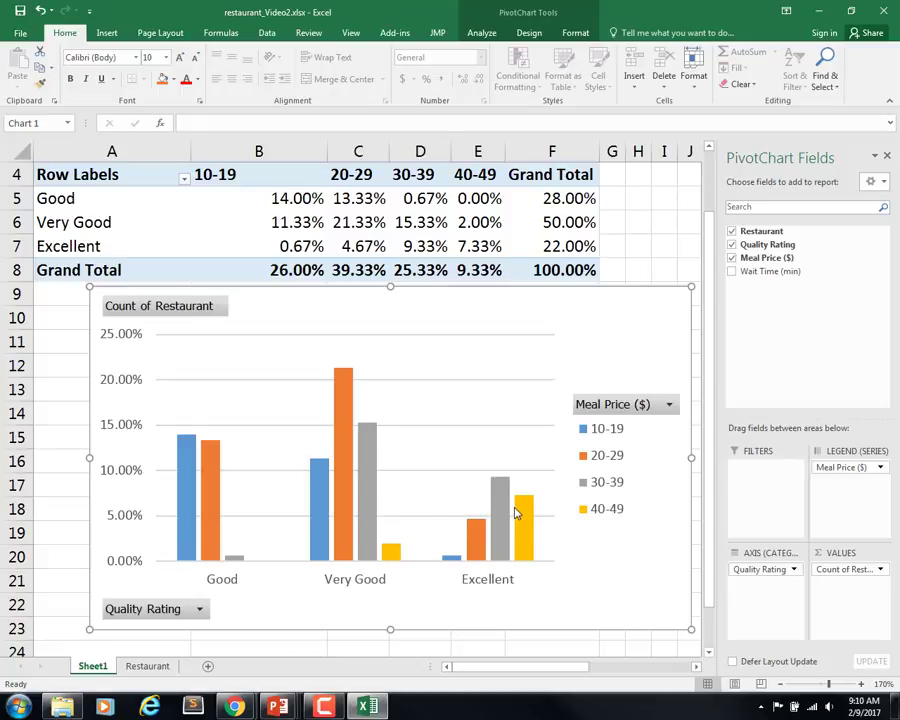
mouse_move(499, 512)
mouse_move(221, 504)
Insert a PivotChart on a new worksheet from the Restaurant sheet's data range A1:D301.
left_click(158, 667)
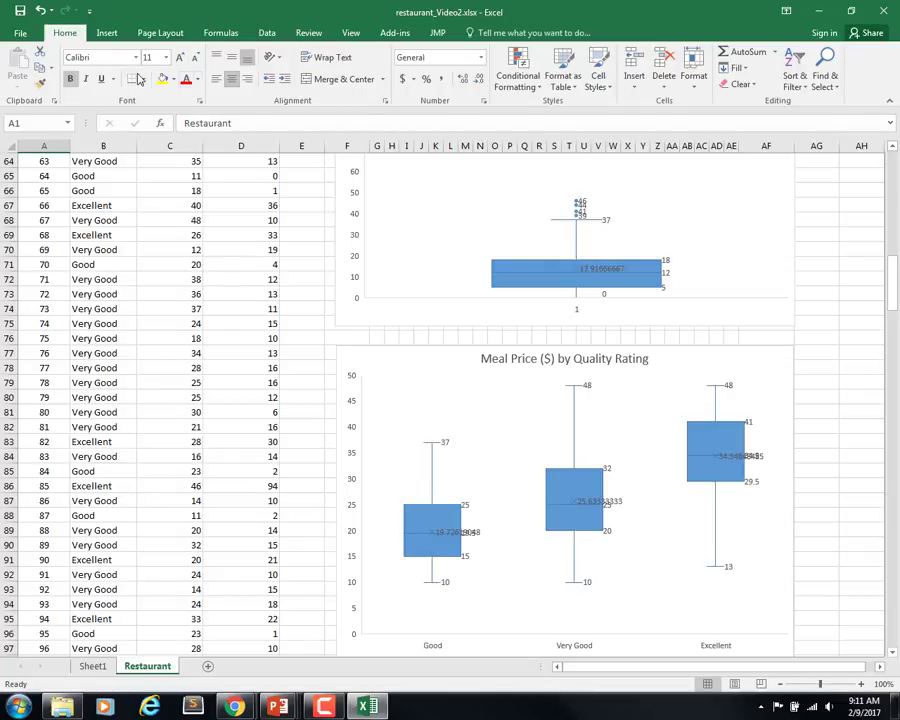
left_click(108, 33)
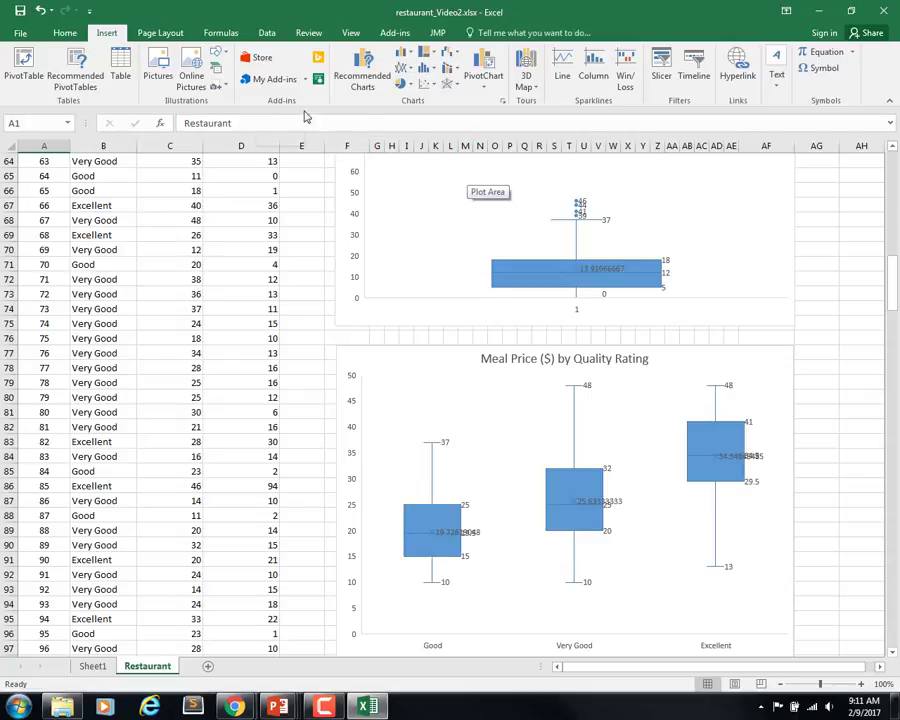
left_click(481, 68)
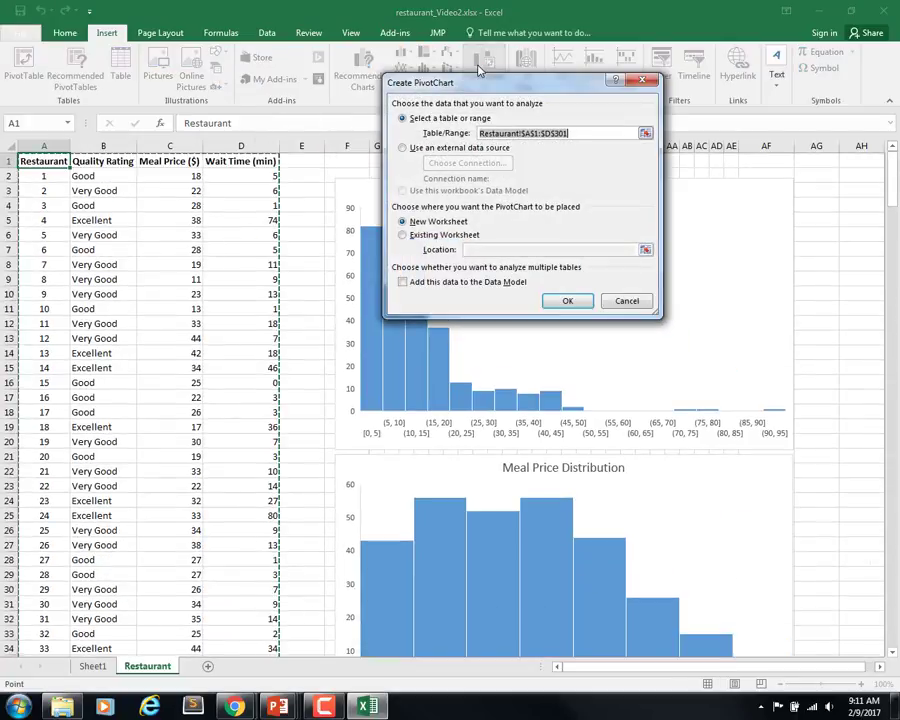
left_click(567, 300)
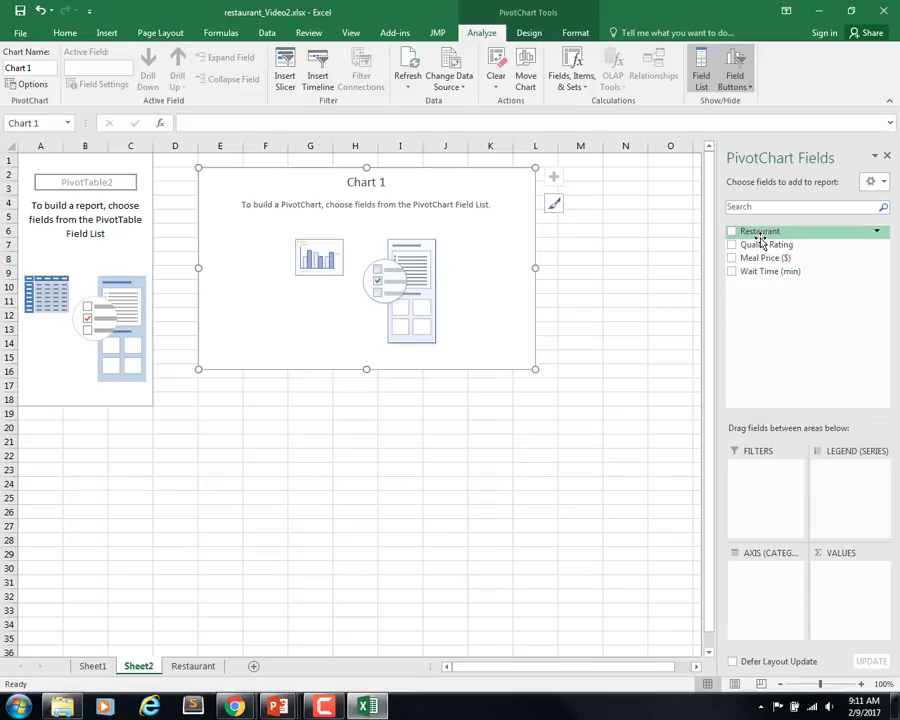
Assign Restaurant to the new PivotChart's values, Quality Rating to its axis categories and Wait Time (min) to its legend series.
left_click_drag(760, 236, 852, 585)
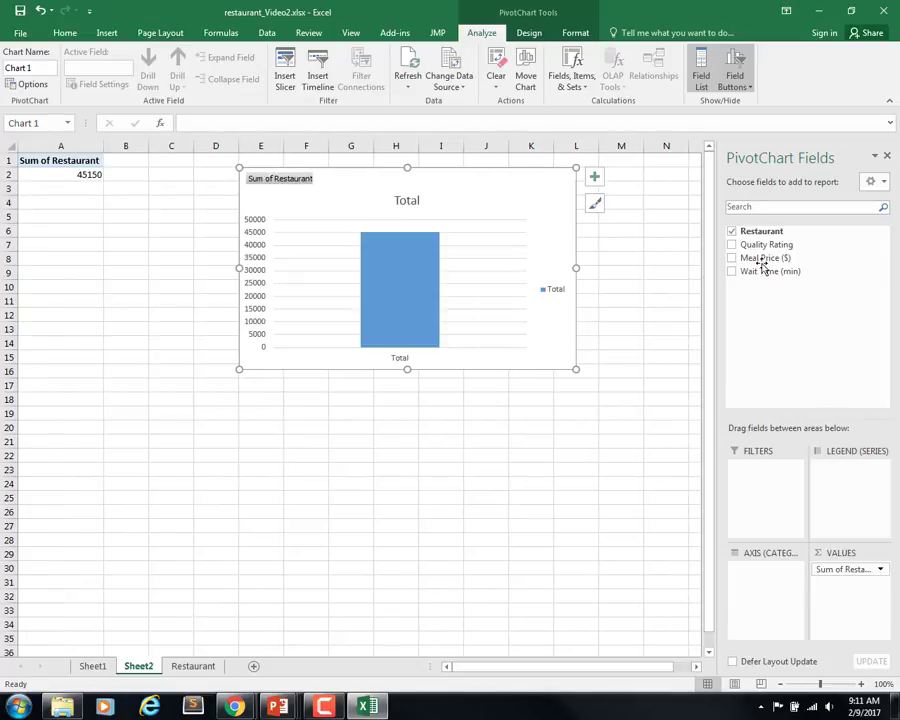
left_click_drag(745, 244, 776, 560)
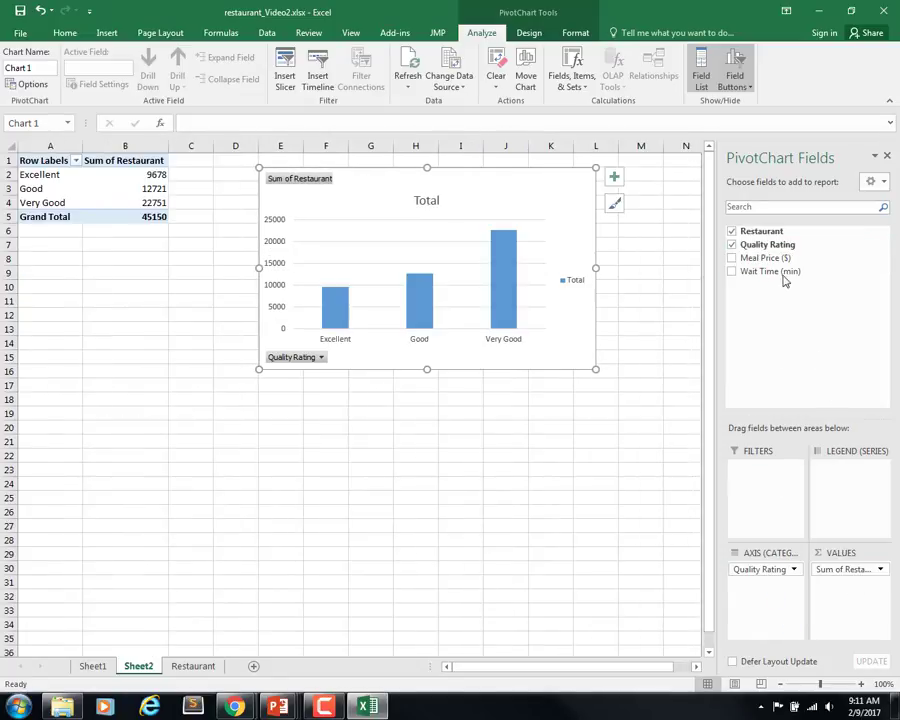
left_click_drag(766, 271, 850, 490)
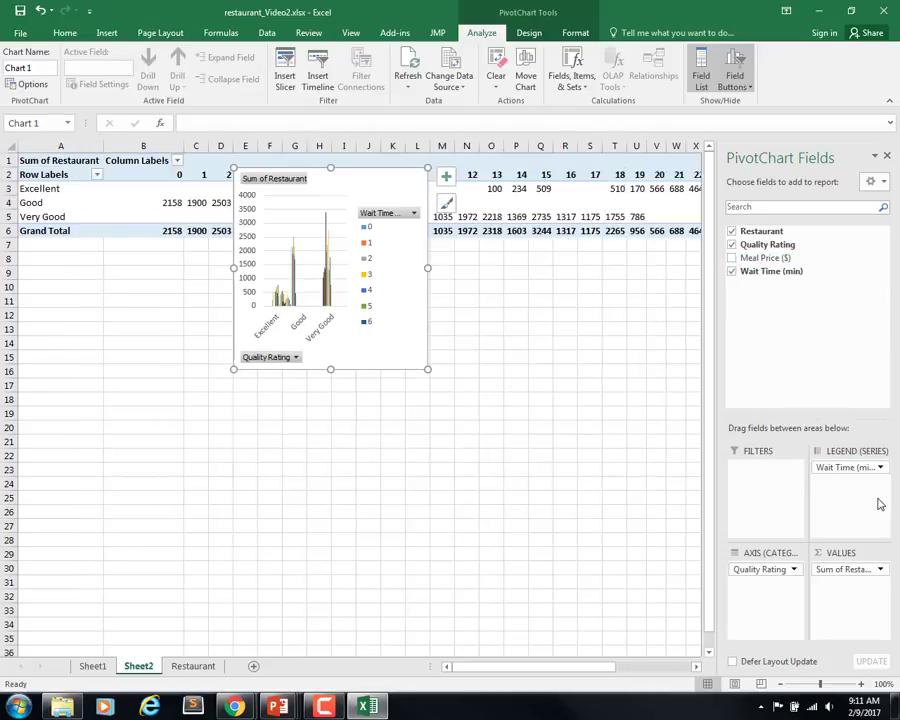
Summarize the new PivotChart's Restaurant value field by Count.
left_click(880, 571)
left_click(840, 557)
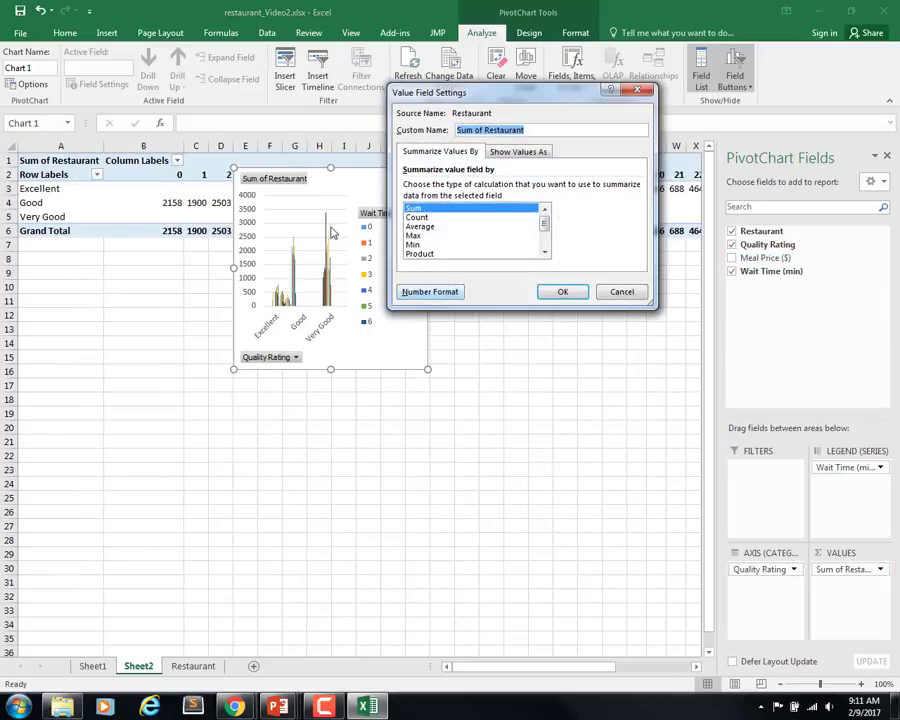
left_click(417, 217)
left_click(562, 292)
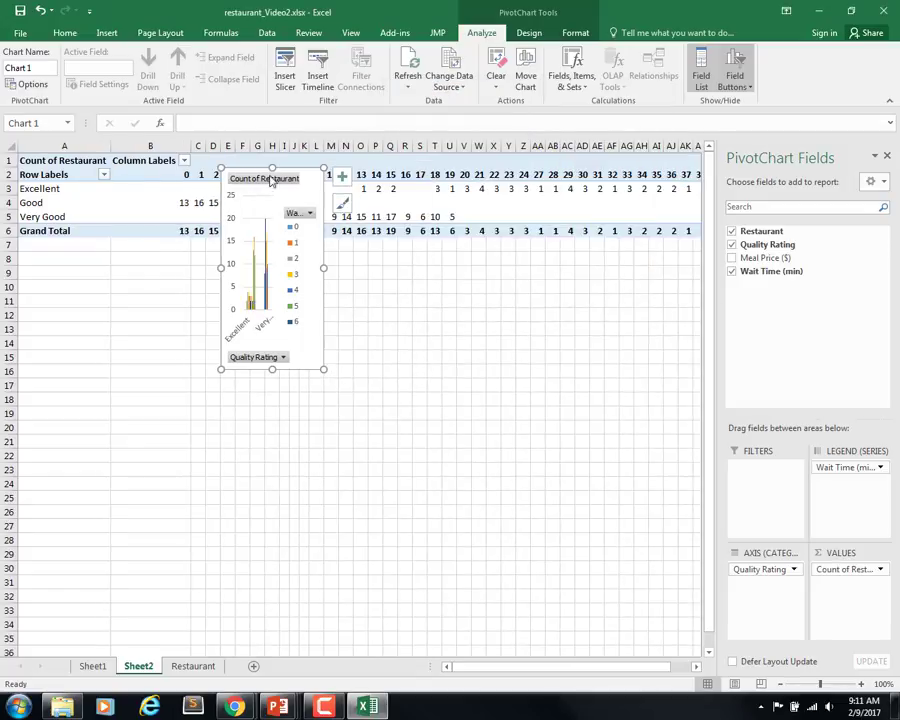
Group the PivotTable's Wait Time (min) column labels from 0 to 94 in intervals of 10.
left_click(186, 177)
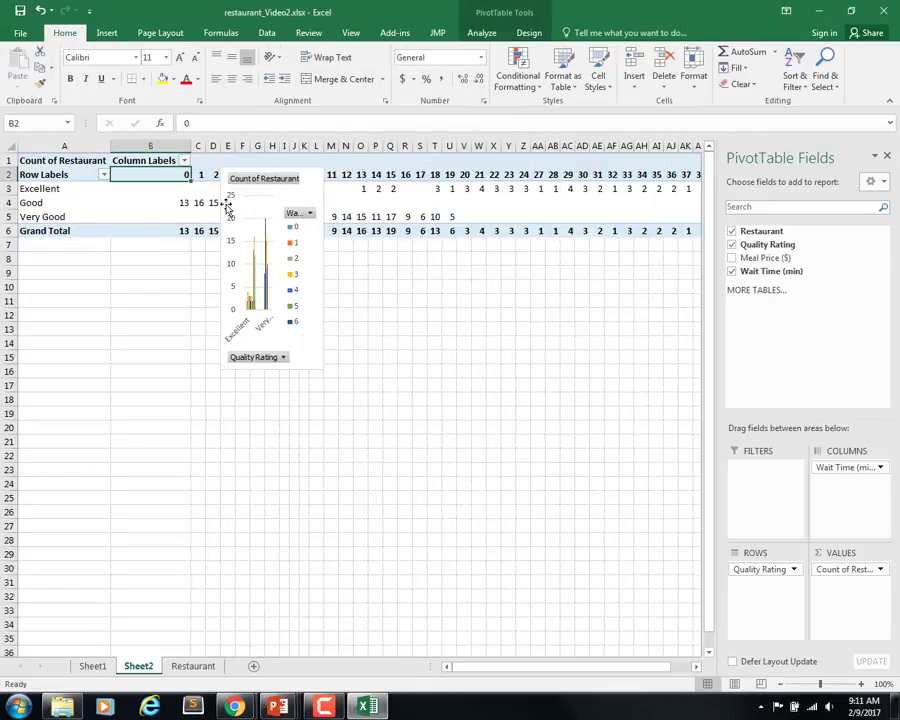
right_click(160, 175)
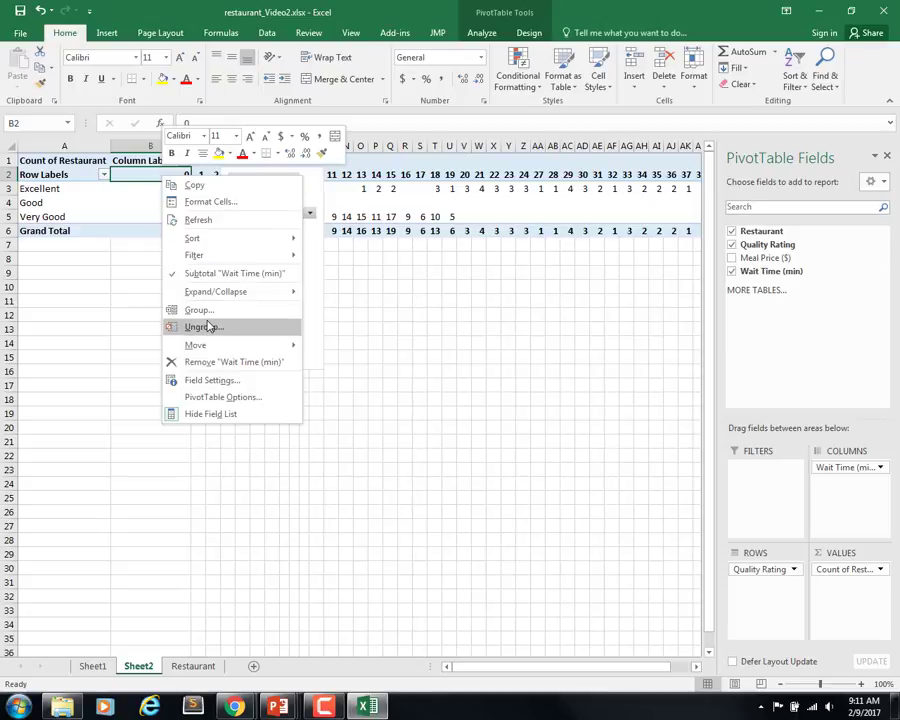
left_click(290, 307)
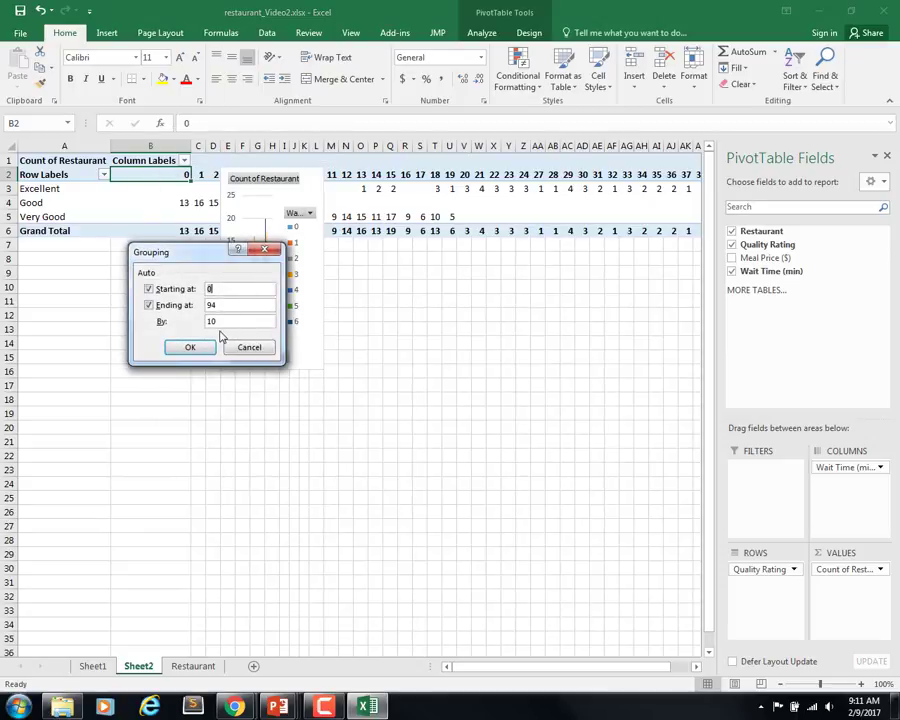
left_click(212, 350)
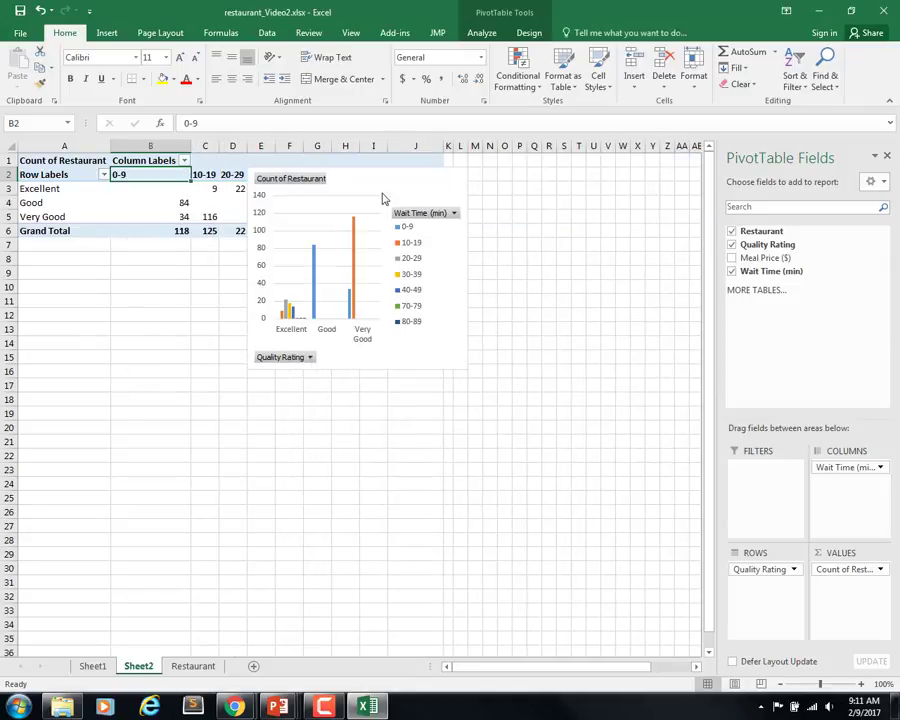
Move the wait time PivotChart below the PivotTable and enlarge it so the columns and full legend are readable.
left_click_drag(378, 182, 345, 290)
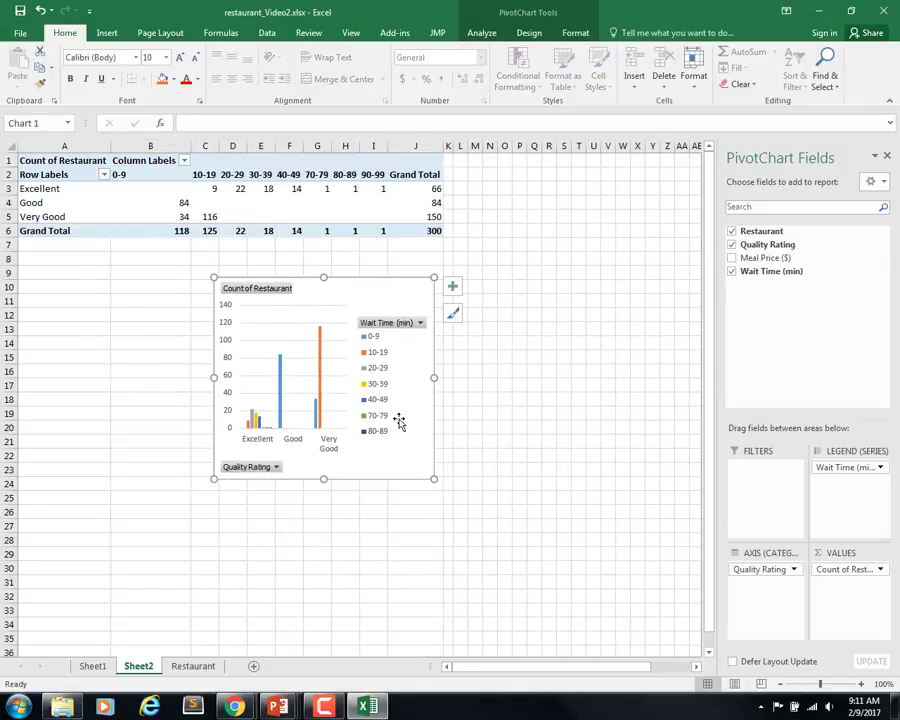
left_click_drag(431, 479, 565, 528)
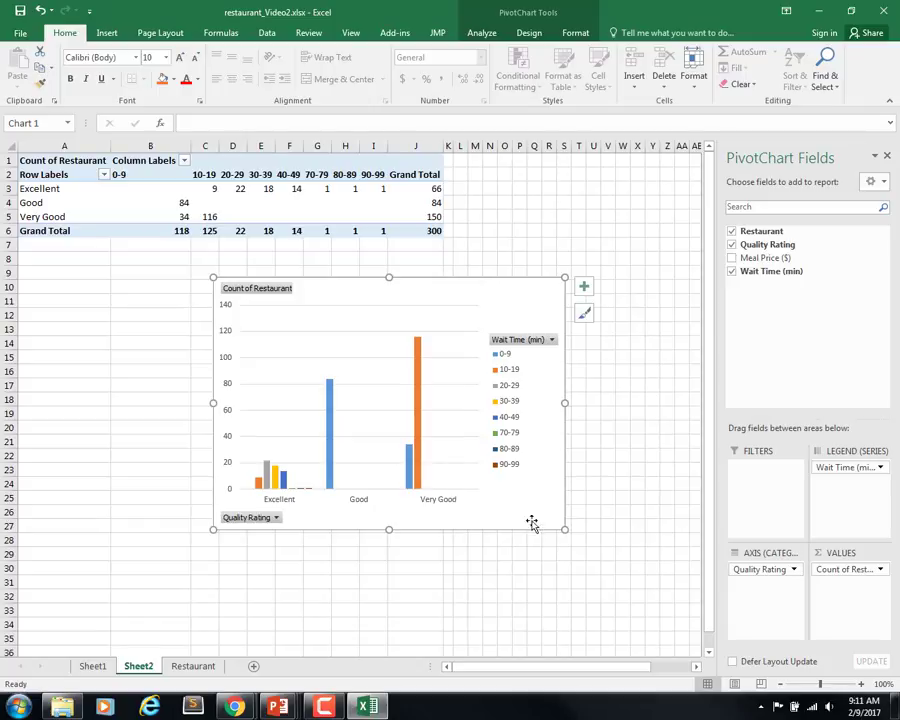
left_click_drag(563, 529, 607, 545)
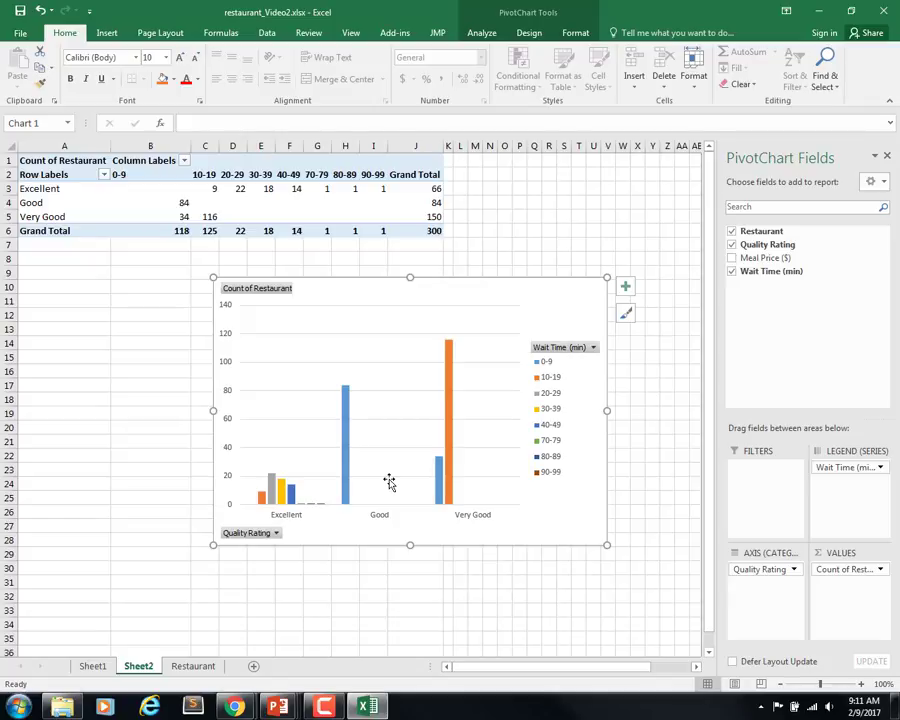
mouse_move(451, 352)
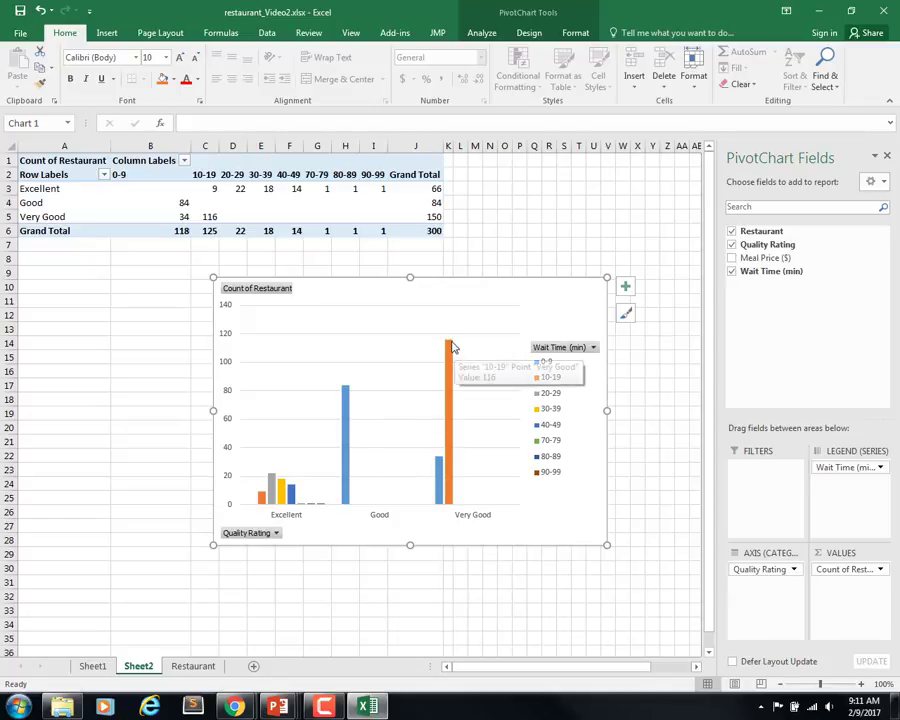